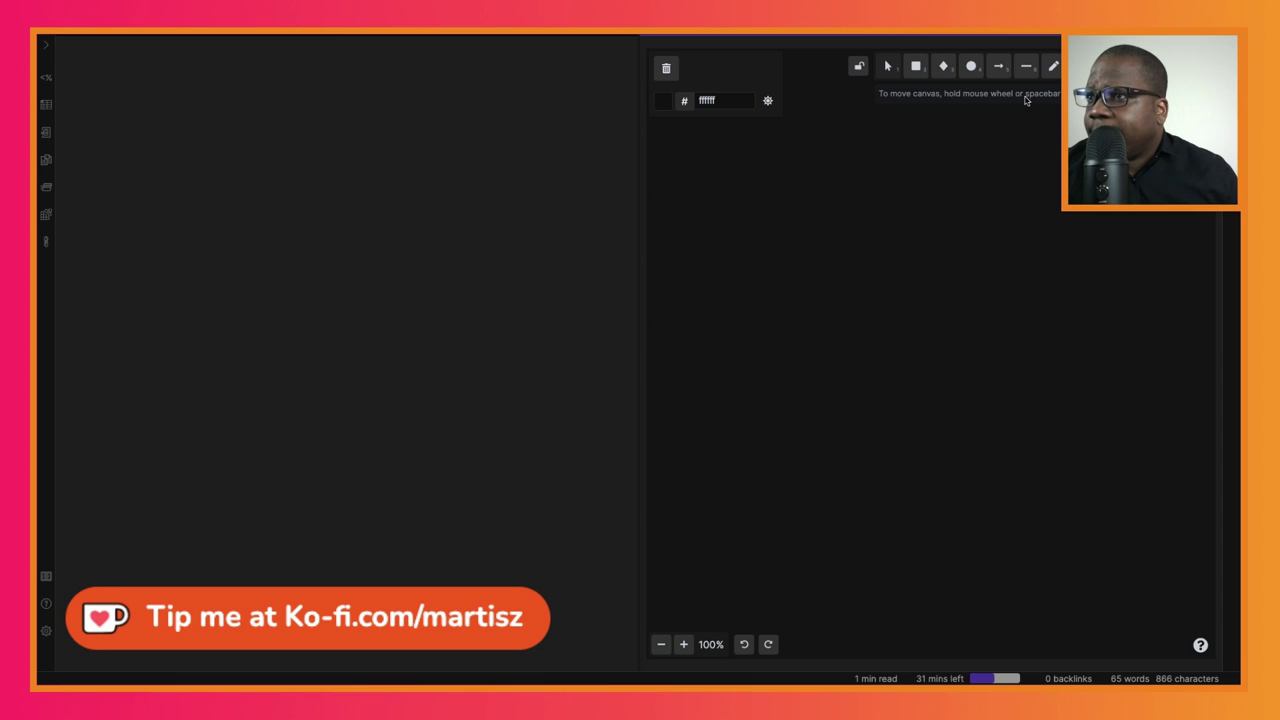
Draw a rough square on the Excalidraw canvas with the pencil tool.
{"action": "left_click", "coordinate": [1052, 68]}
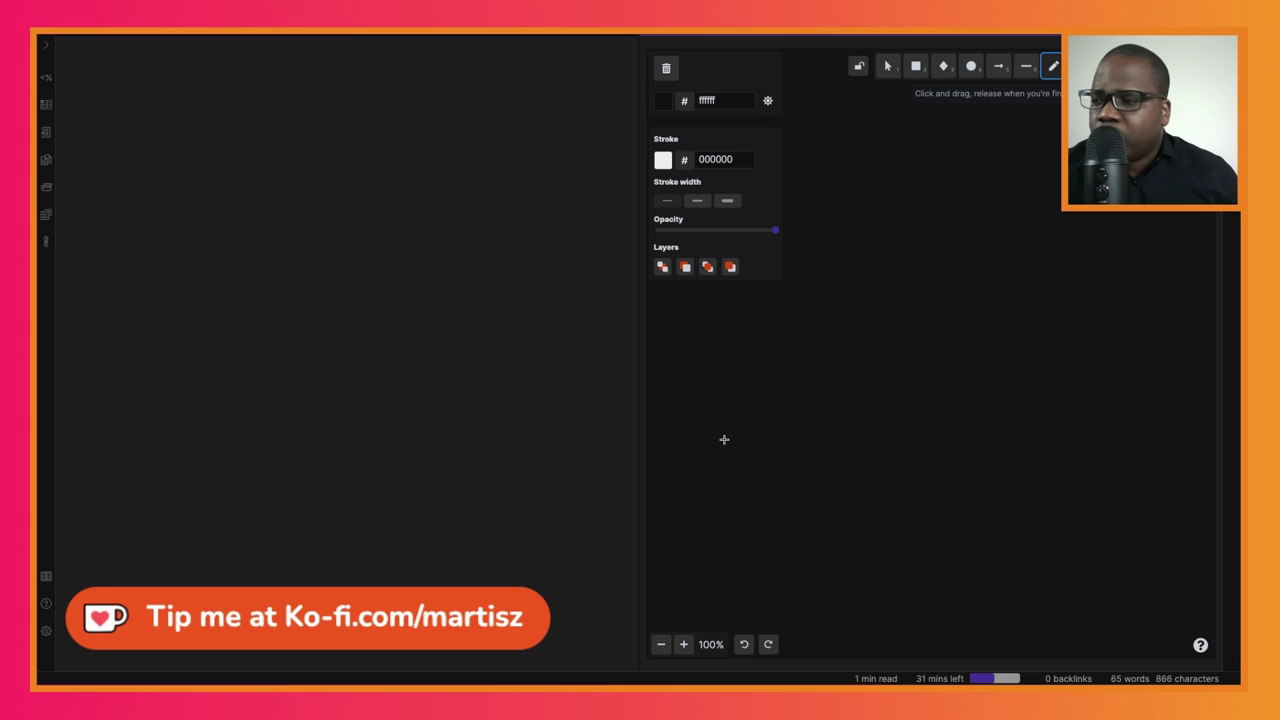
{"action": "mouse_move", "coordinate": [724, 441]}
{"action": "left_mouse_down"}
{"action": "mouse_move", "coordinate": [771, 477]}
{"action": "mouse_move", "coordinate": [735, 439]}
{"action": "left_mouse_up"}
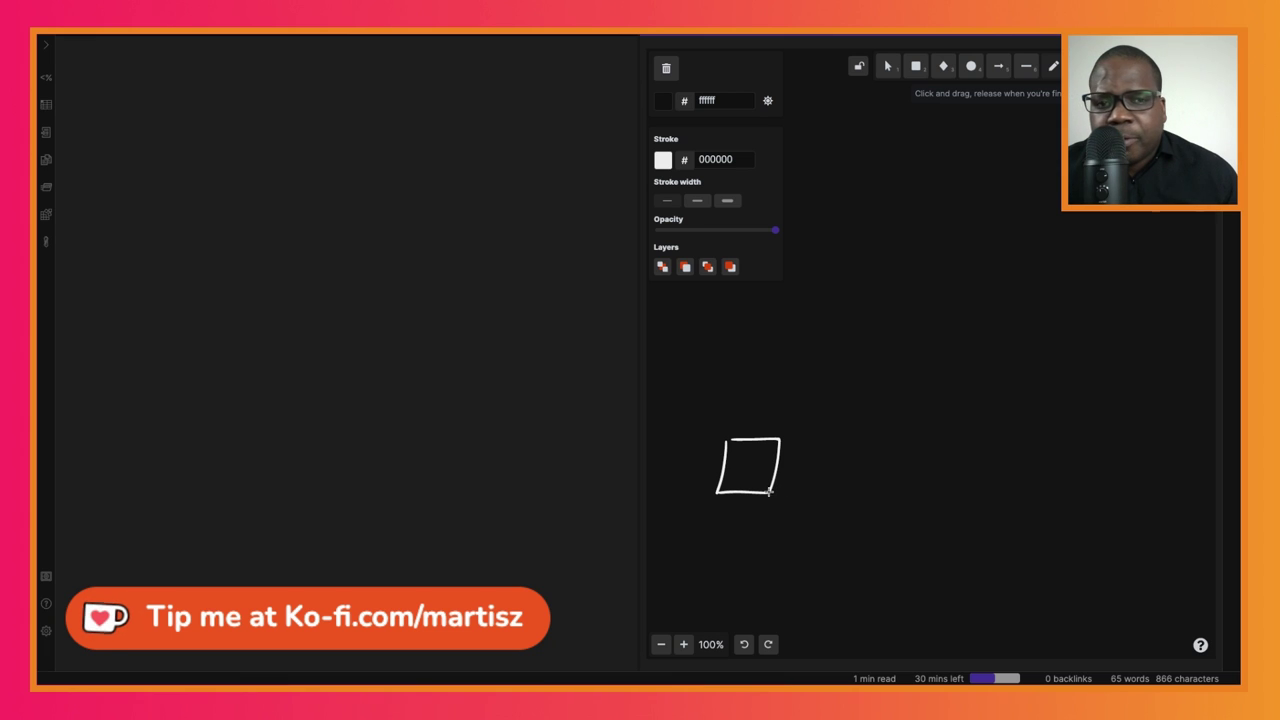
Add three more rough boxes, connecting strokes and small marks to the sketch, then move into the note.
{"action": "mouse_move", "coordinate": [759, 481]}
{"action": "left_mouse_down"}
{"action": "mouse_move", "coordinate": [769, 510]}
{"action": "mouse_move", "coordinate": [797, 519]}
{"action": "mouse_move", "coordinate": [852, 492]}
{"action": "left_mouse_up"}
{"action": "left_click", "coordinate": [748, 530]}
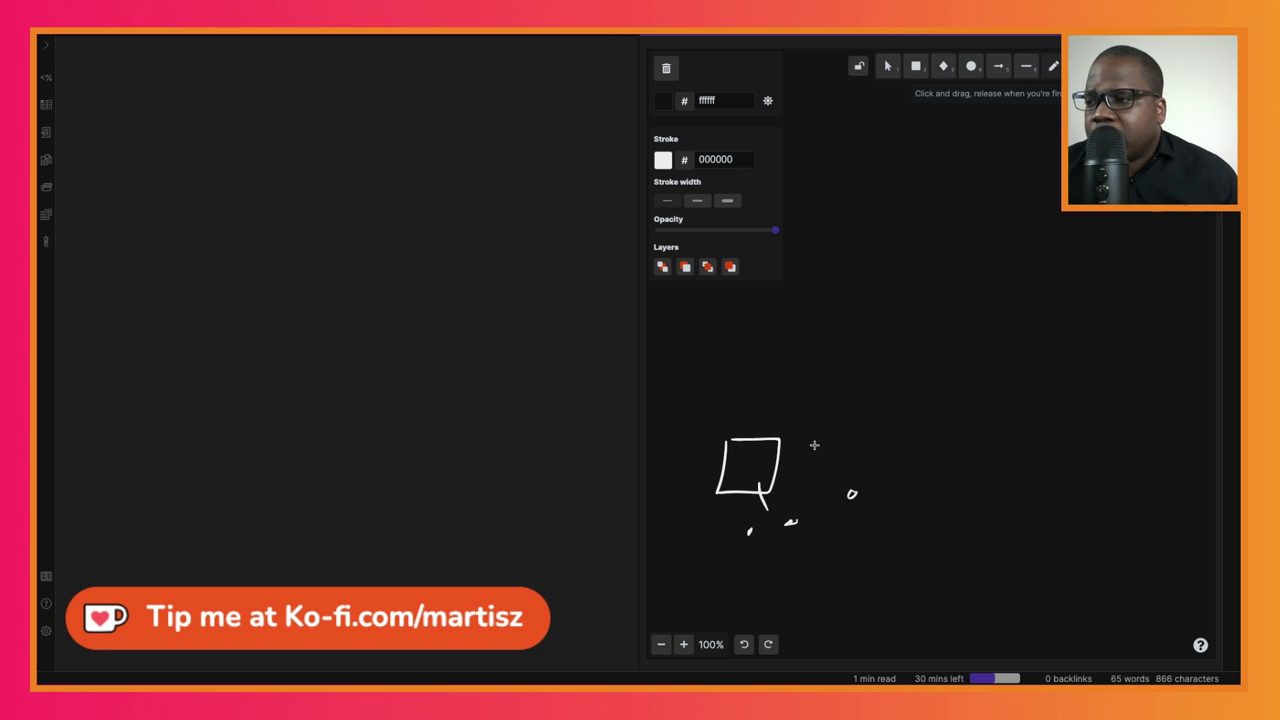
{"action": "mouse_move", "coordinate": [838, 377]}
{"action": "left_mouse_down"}
{"action": "mouse_move", "coordinate": [817, 431]}
{"action": "mouse_move", "coordinate": [877, 377]}
{"action": "mouse_move", "coordinate": [841, 373]}
{"action": "mouse_move", "coordinate": [932, 356]}
{"action": "left_mouse_up"}
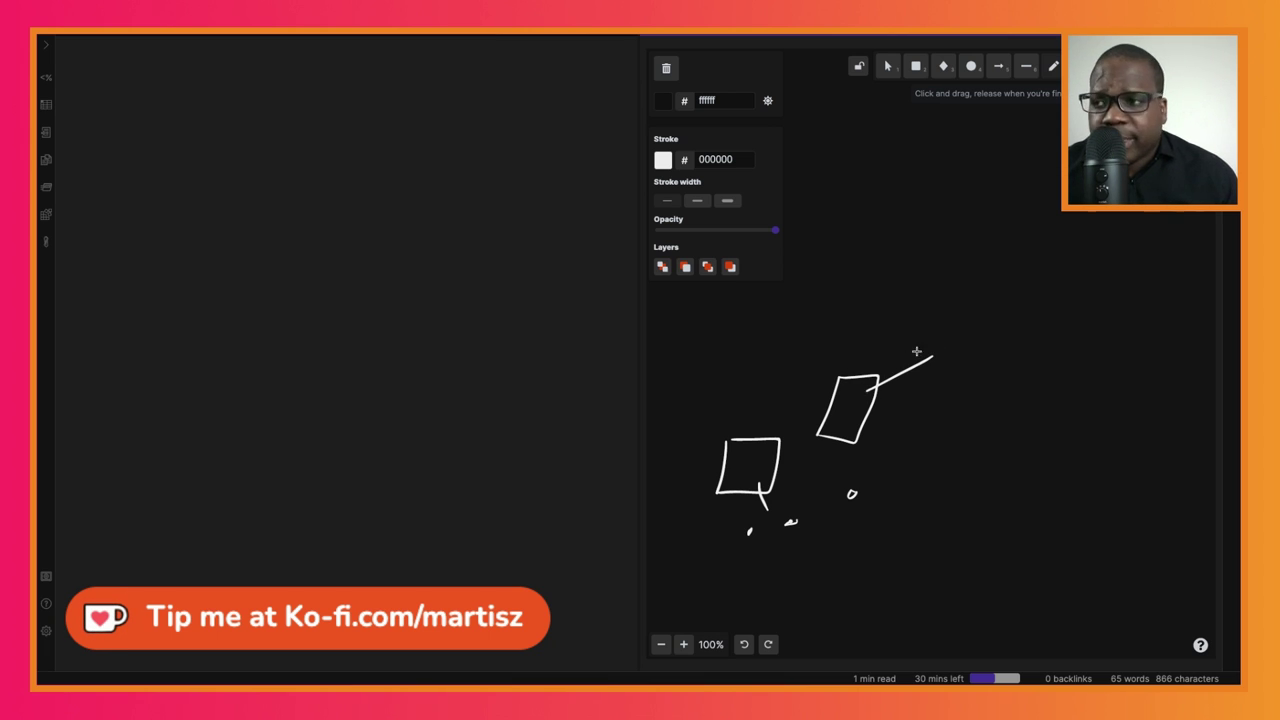
{"action": "mouse_move", "coordinate": [954, 304]}
{"action": "left_mouse_down"}
{"action": "mouse_move", "coordinate": [971, 366]}
{"action": "mouse_move", "coordinate": [948, 301]}
{"action": "left_mouse_up"}
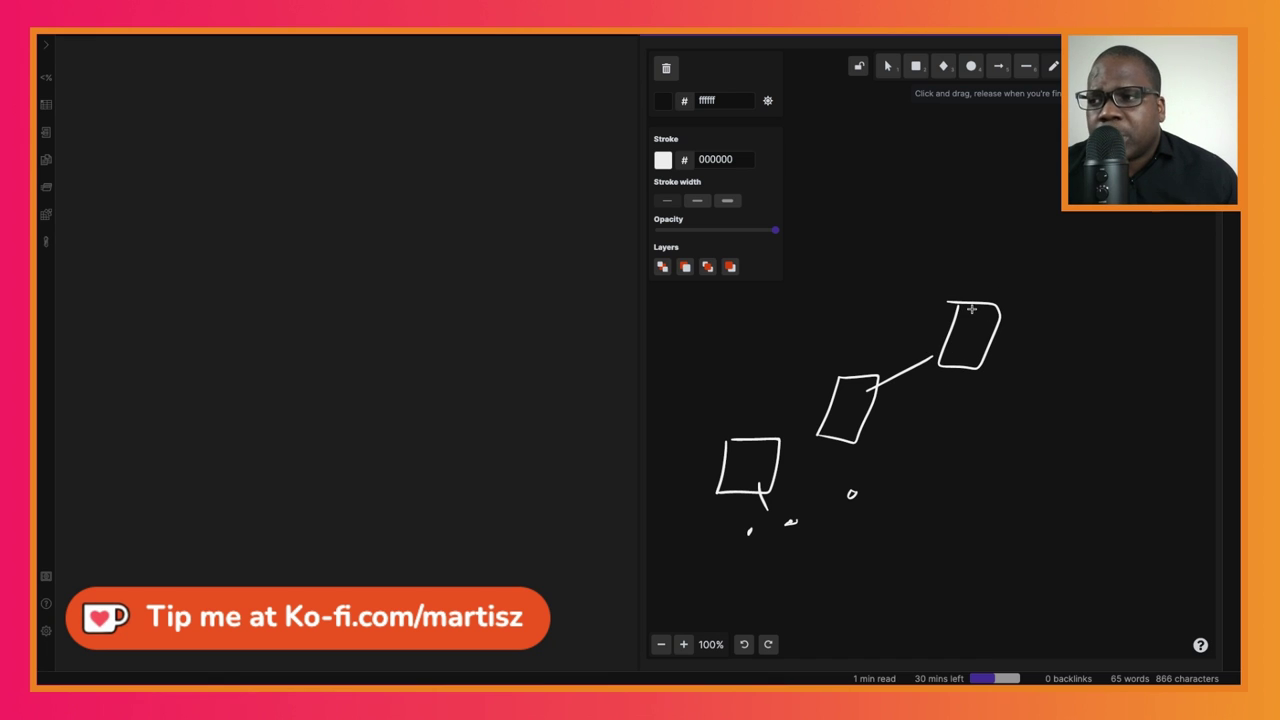
{"action": "mouse_move", "coordinate": [857, 411]}
{"action": "left_mouse_down"}
{"action": "mouse_move", "coordinate": [892, 410]}
{"action": "mouse_move", "coordinate": [927, 456]}
{"action": "mouse_move", "coordinate": [937, 400]}
{"action": "mouse_move", "coordinate": [926, 398]}
{"action": "left_mouse_up"}
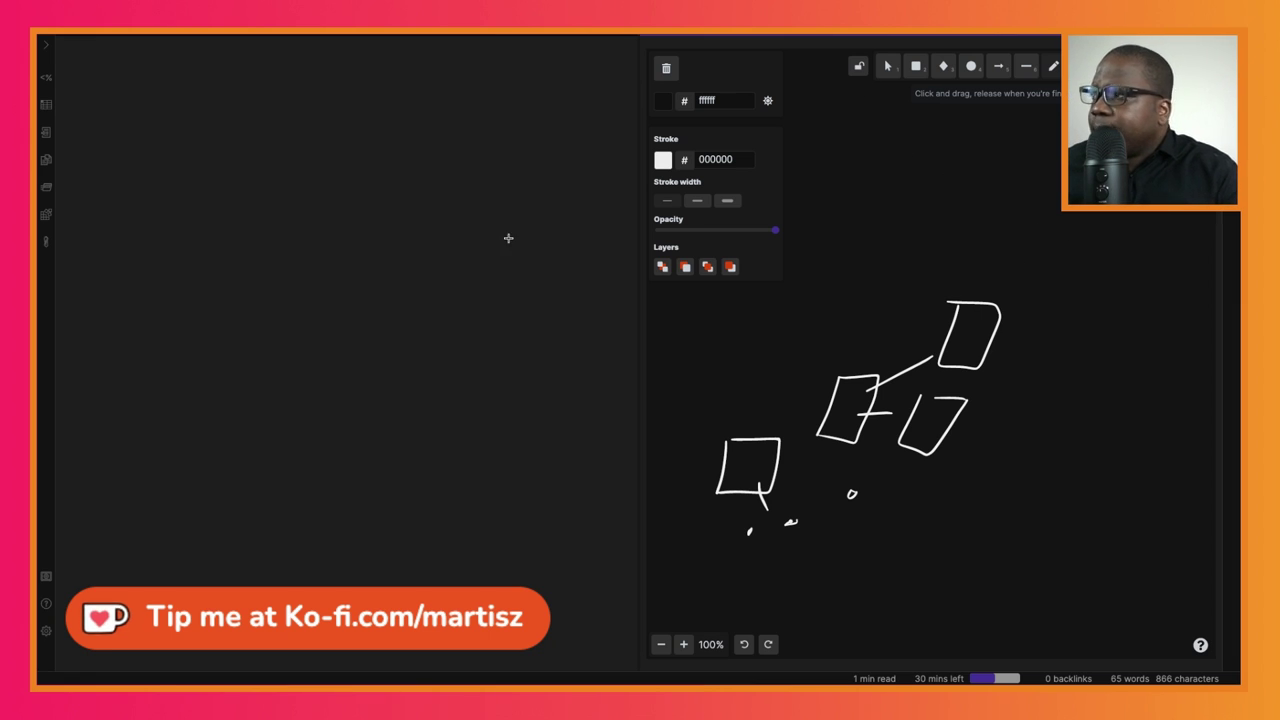
{"action": "left_click", "coordinate": [333, 164]}
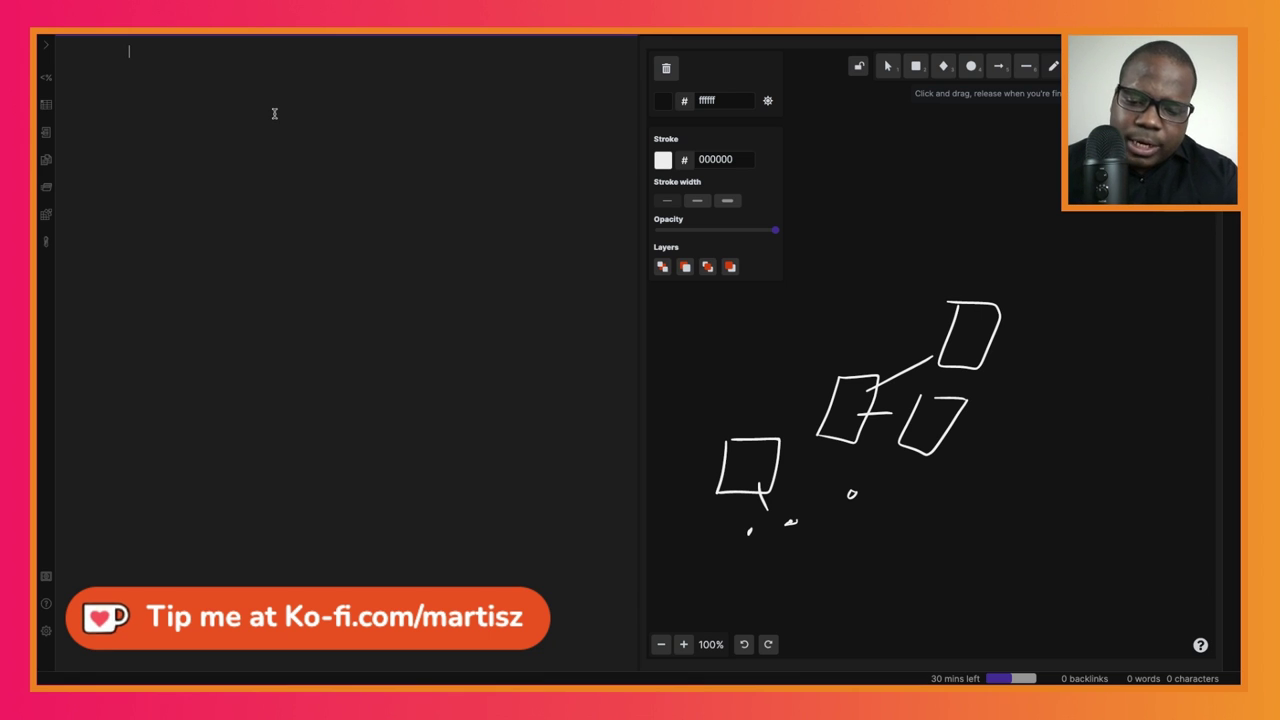
Type the heading '### Subject: PRICE REDUCTION' and start a new line below it.
{"action": "type", "text": "###"}
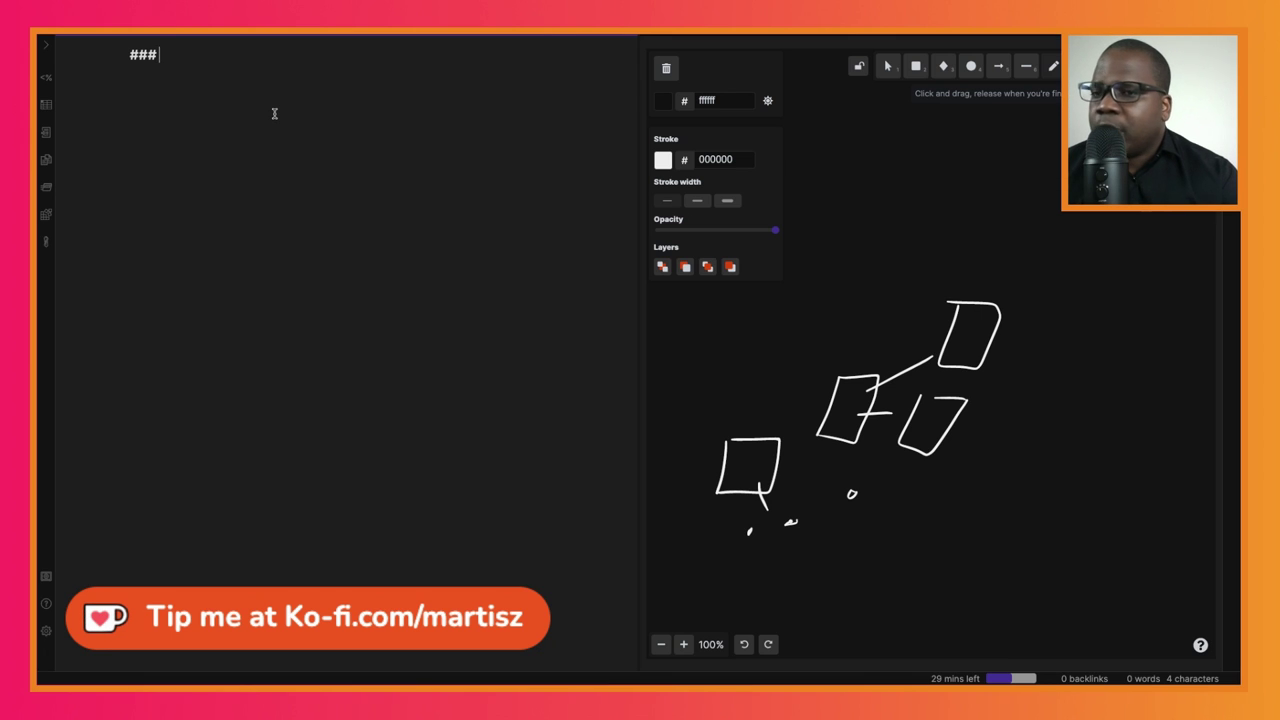
{"action": "type", "text": "Subjec"}
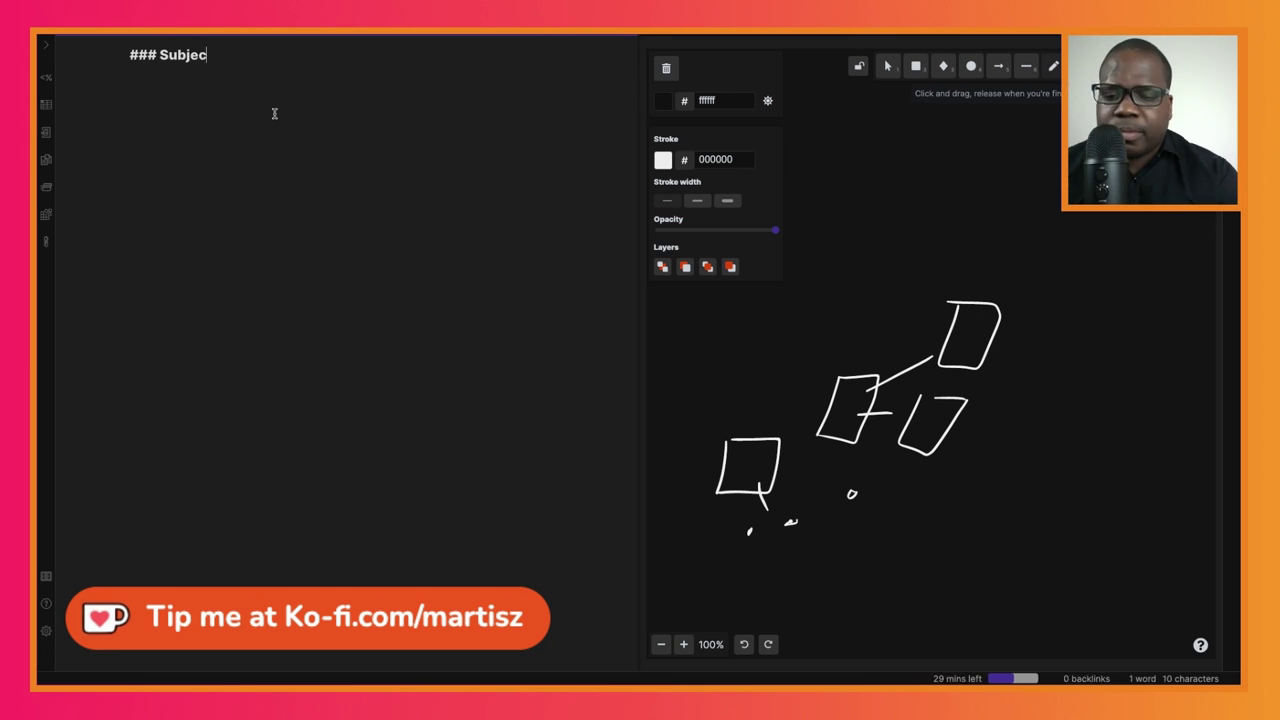
{"action": "type", "text": "t: "}
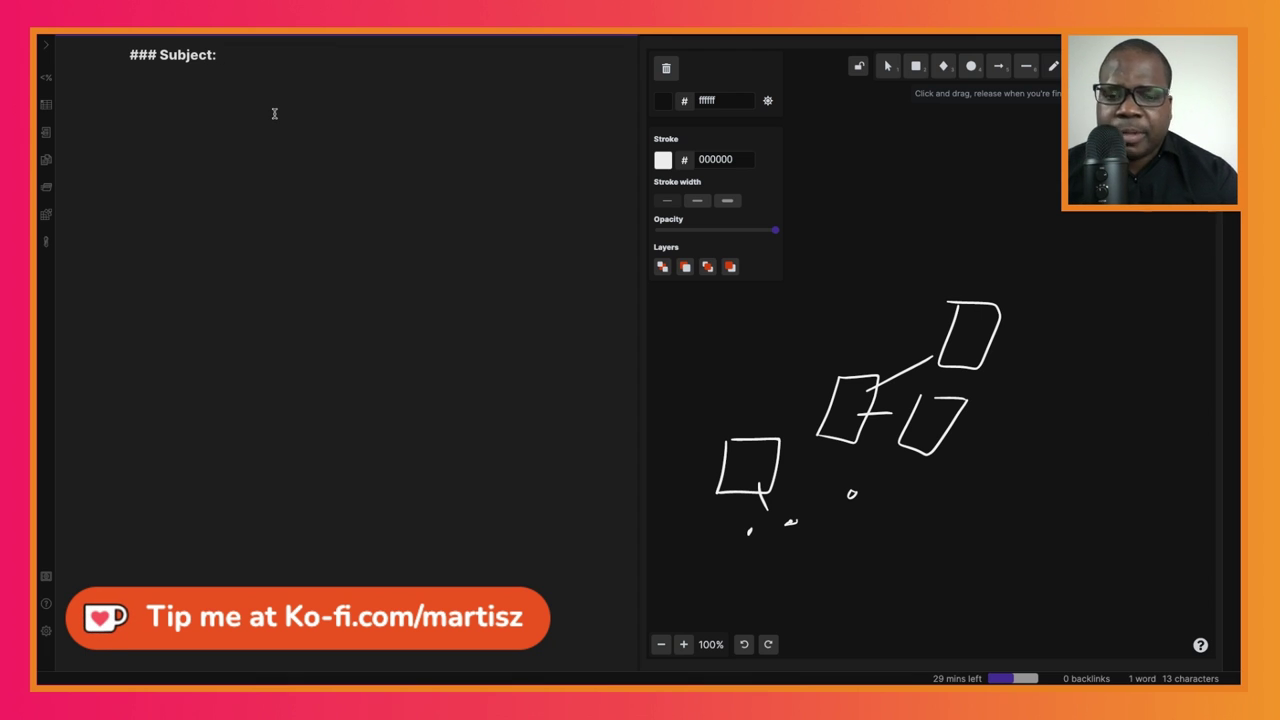
{"action": "type", "text": "Pri"}
{"action": "key", "text": "BackSpace"}
{"action": "key", "text": "BackSpace"}
{"action": "key", "text": "BackSpace"}
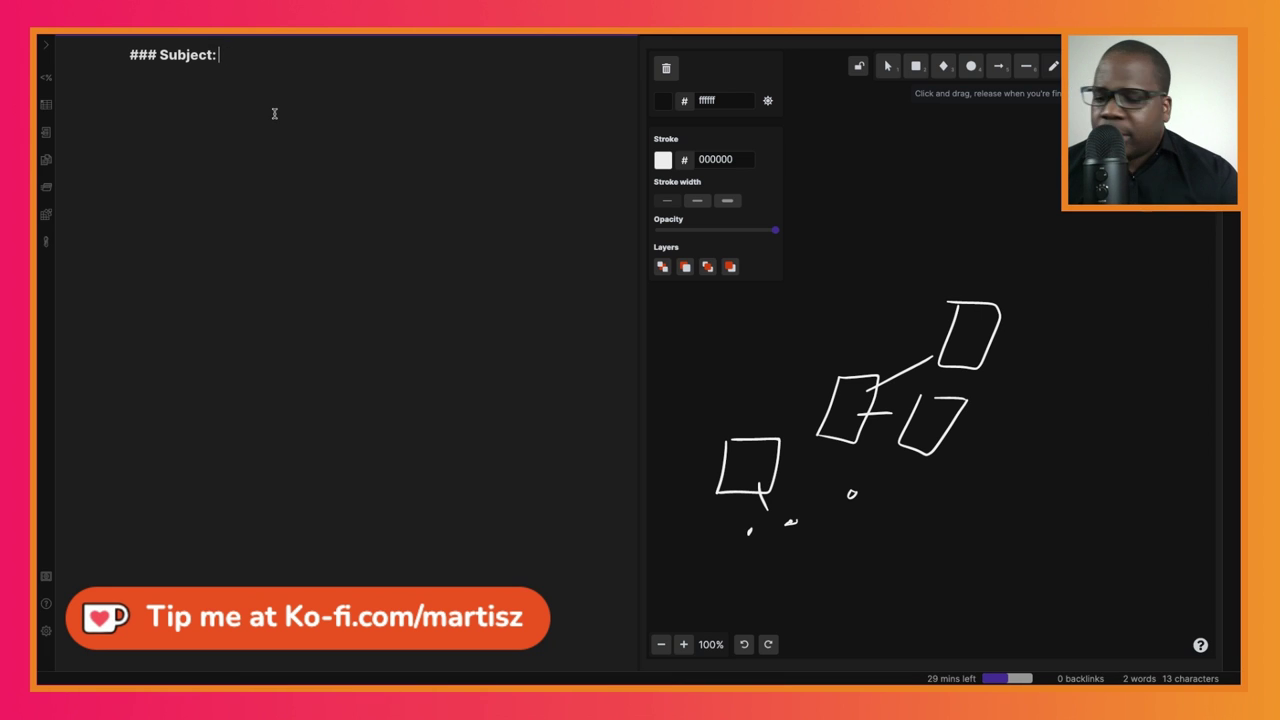
{"action": "type", "text": "PRICE RE"}
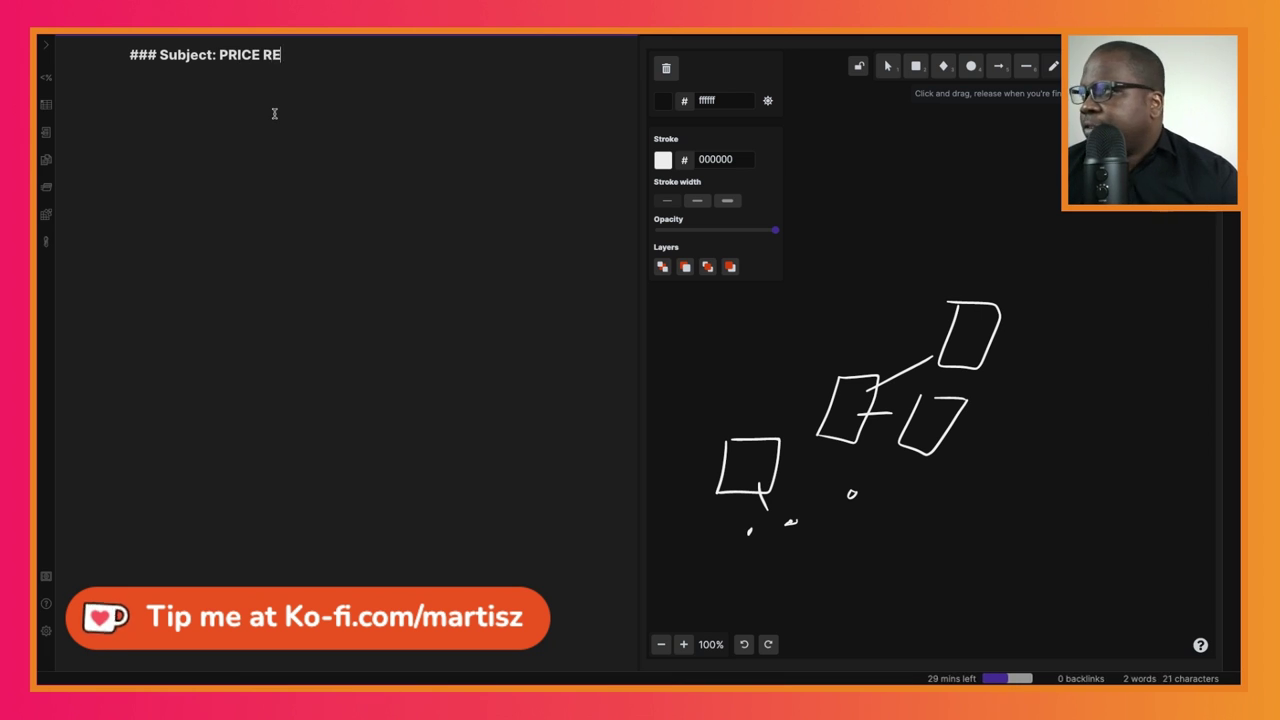
{"action": "type", "text": "DUCTION"}
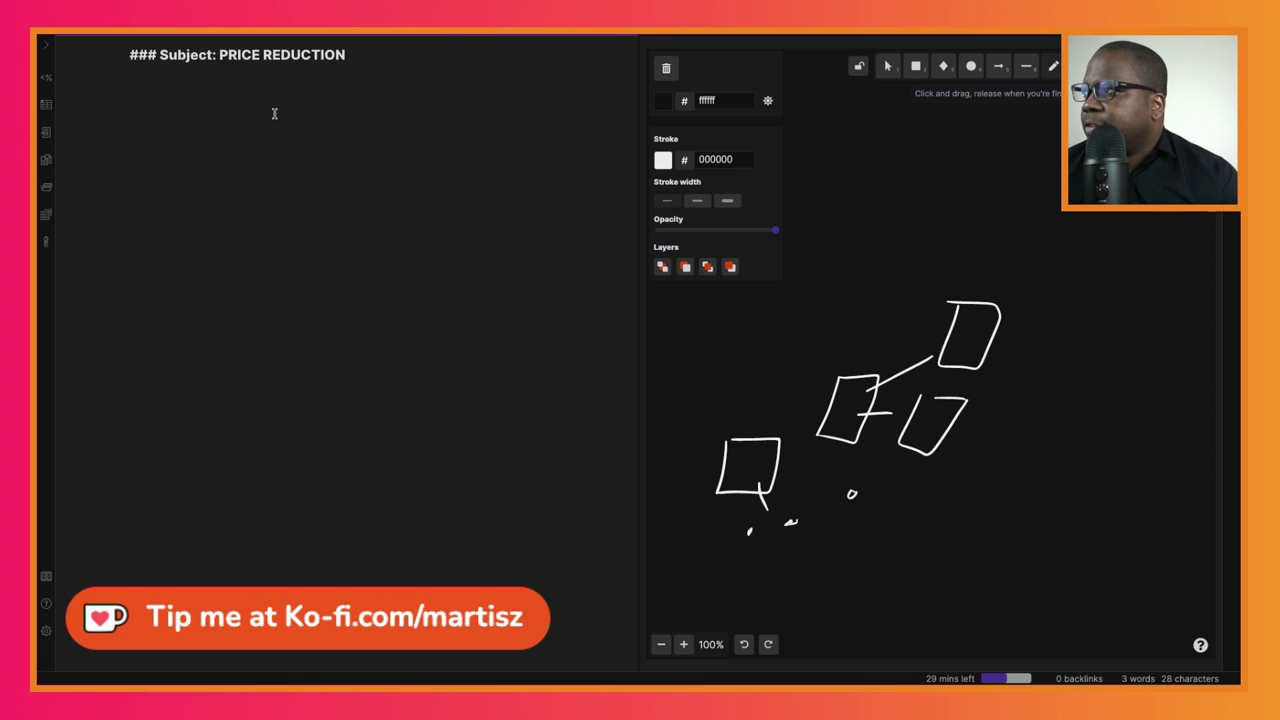
{"action": "key", "text": "Return"}
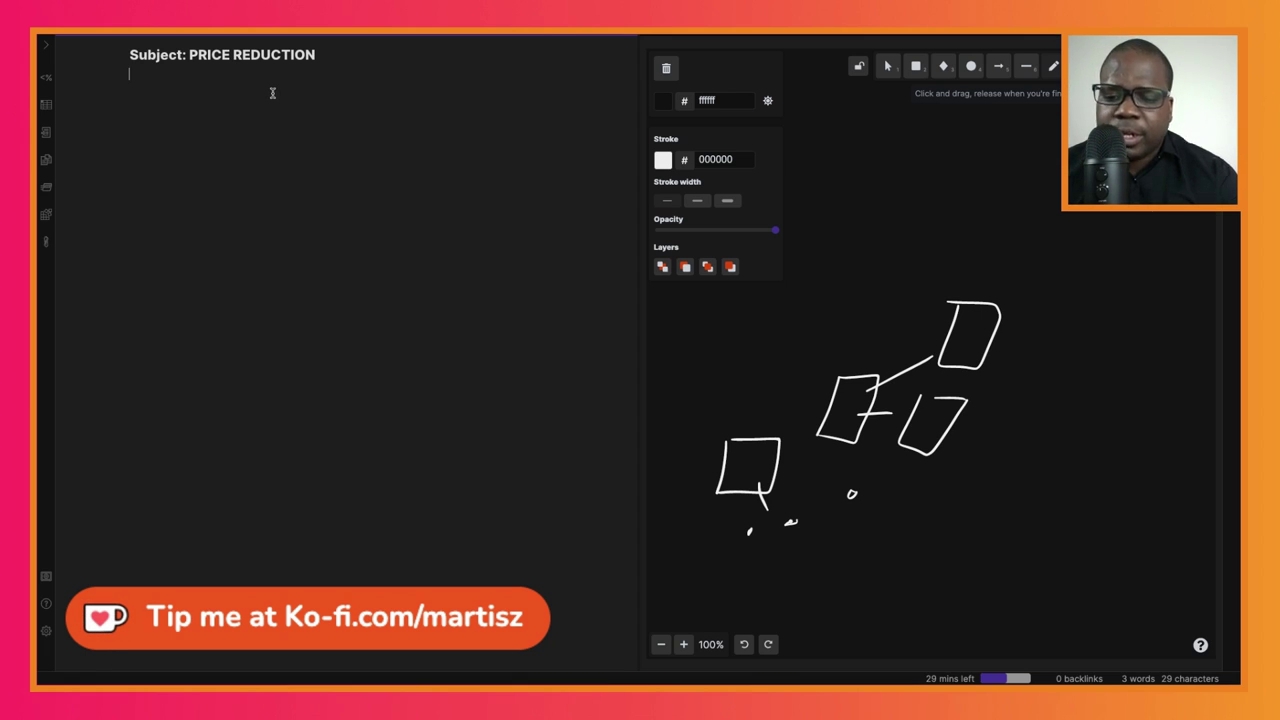
Write the greeting line 'Dear [Name],' under the heading.
{"action": "type", "text": "Dear"}
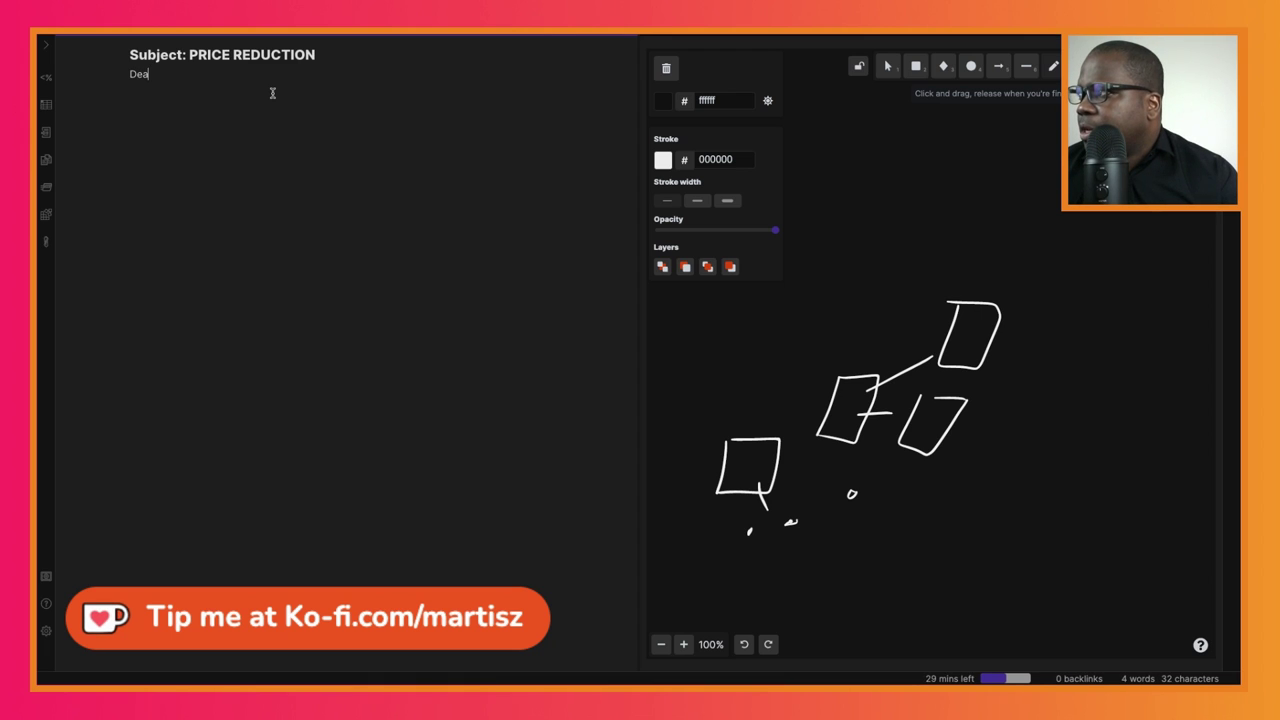
{"action": "key", "text": "BackSpace"}
{"action": "key", "text": "BackSpace"}
{"action": "key", "text": "BackSpace"}
{"action": "key", "text": "BackSpace"}
{"action": "type", "text": "Dear"}
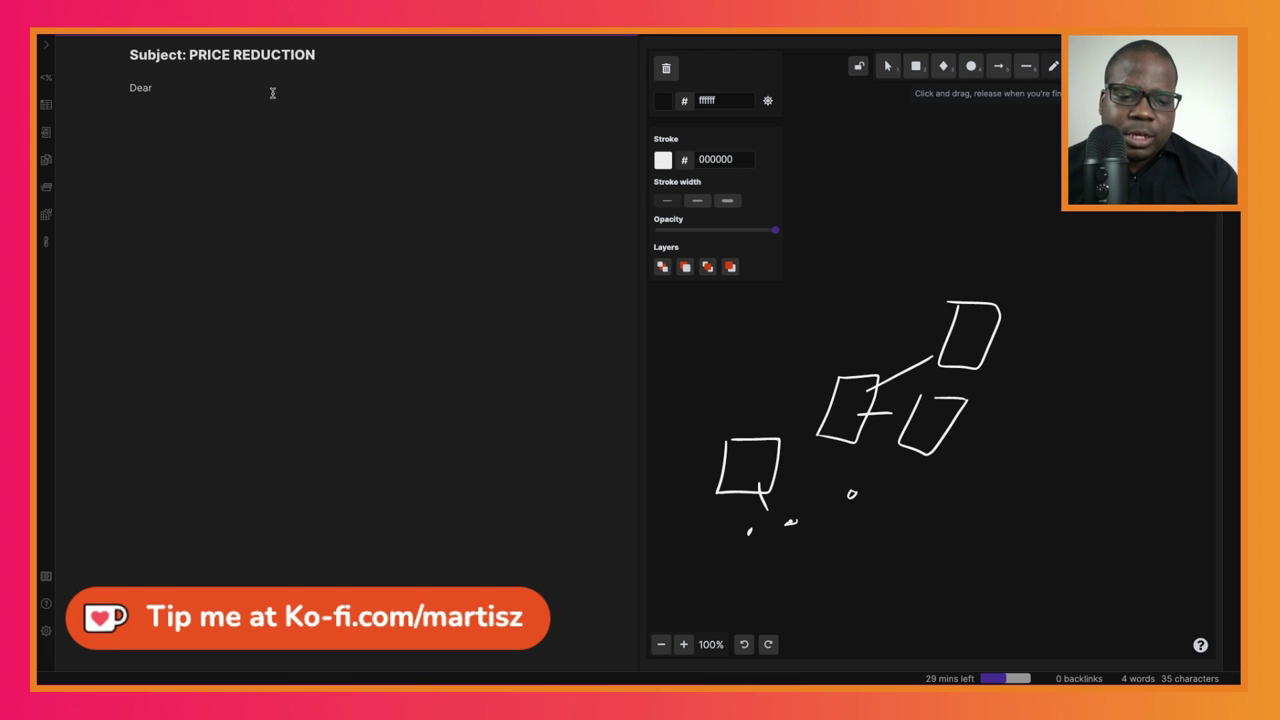
{"action": "type", "text": " [Name],"}
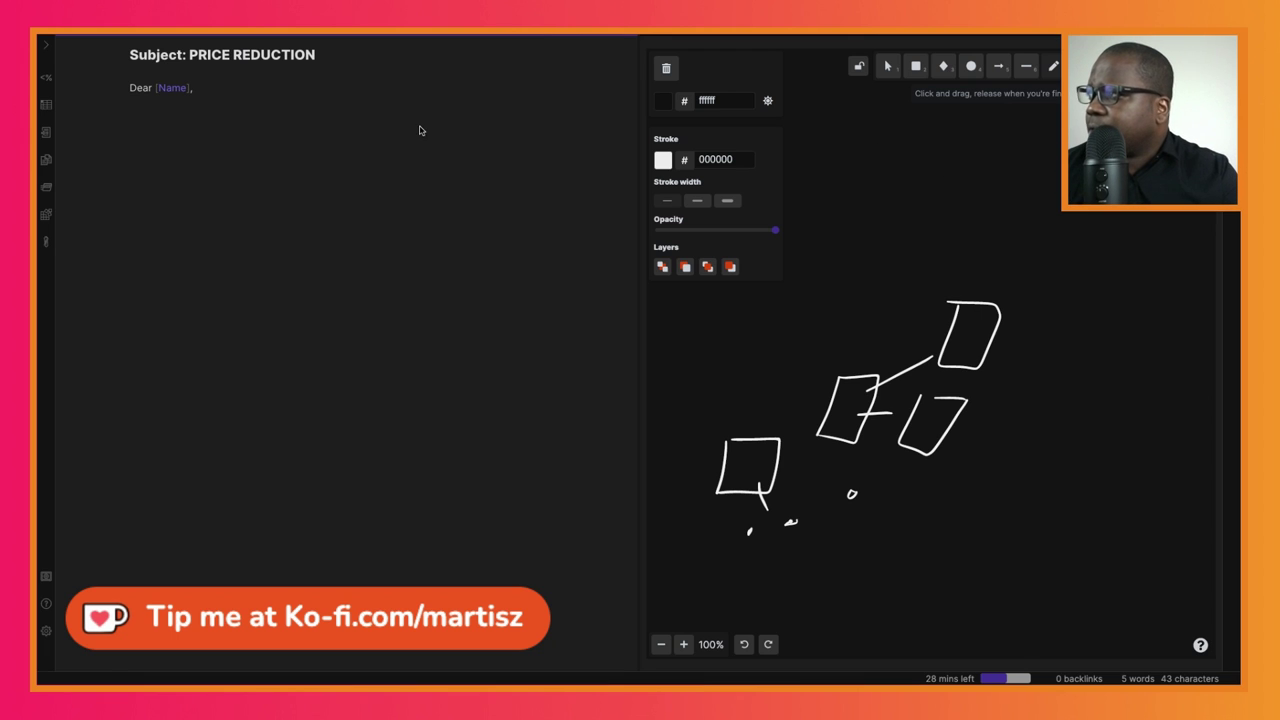
Write the opening paragraph about rarely getting to give clients a price reduction.
{"action": "left_click", "coordinate": [223, 108]}
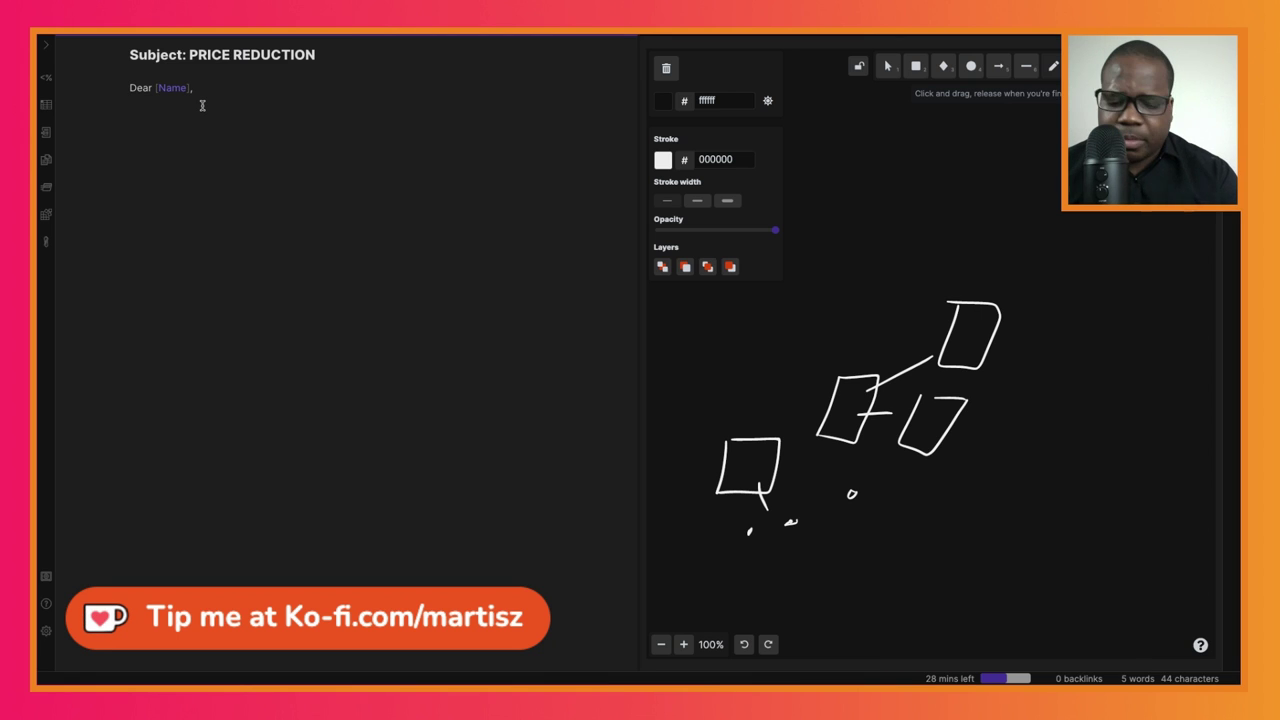
{"action": "type", "text": "How often in a year d"}
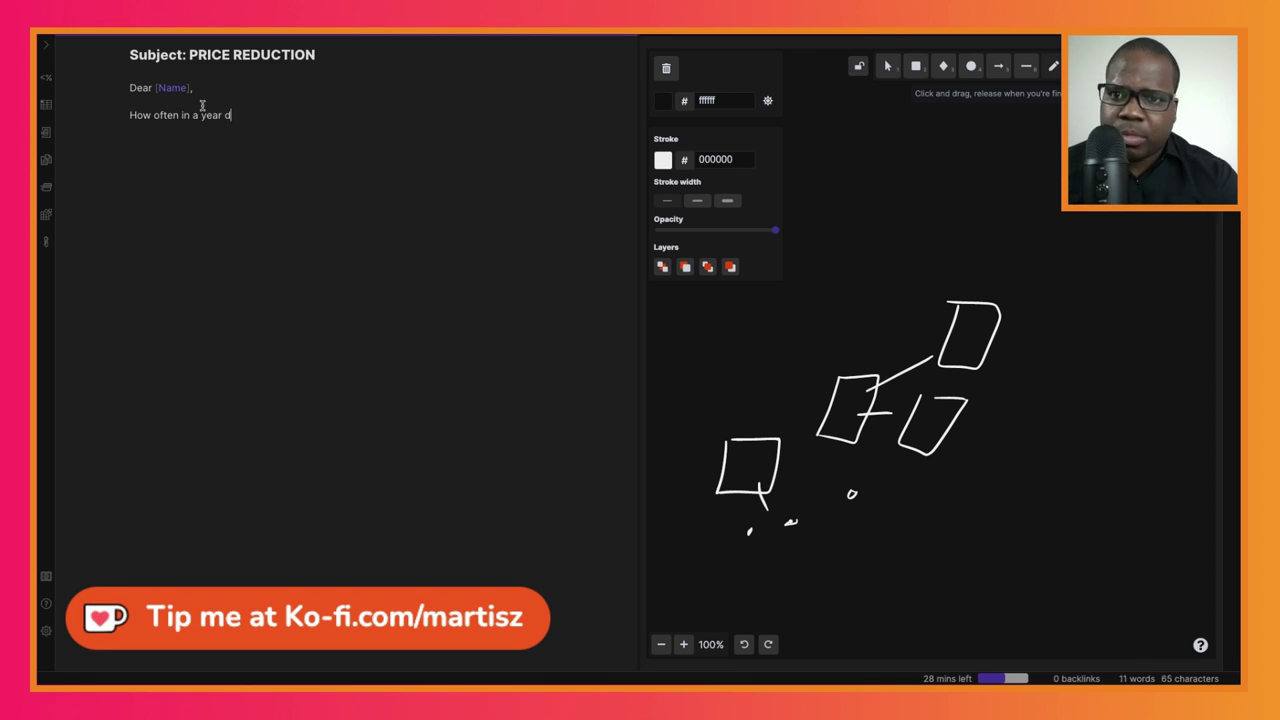
{"action": "type", "text": "o we have the change to give our client"}
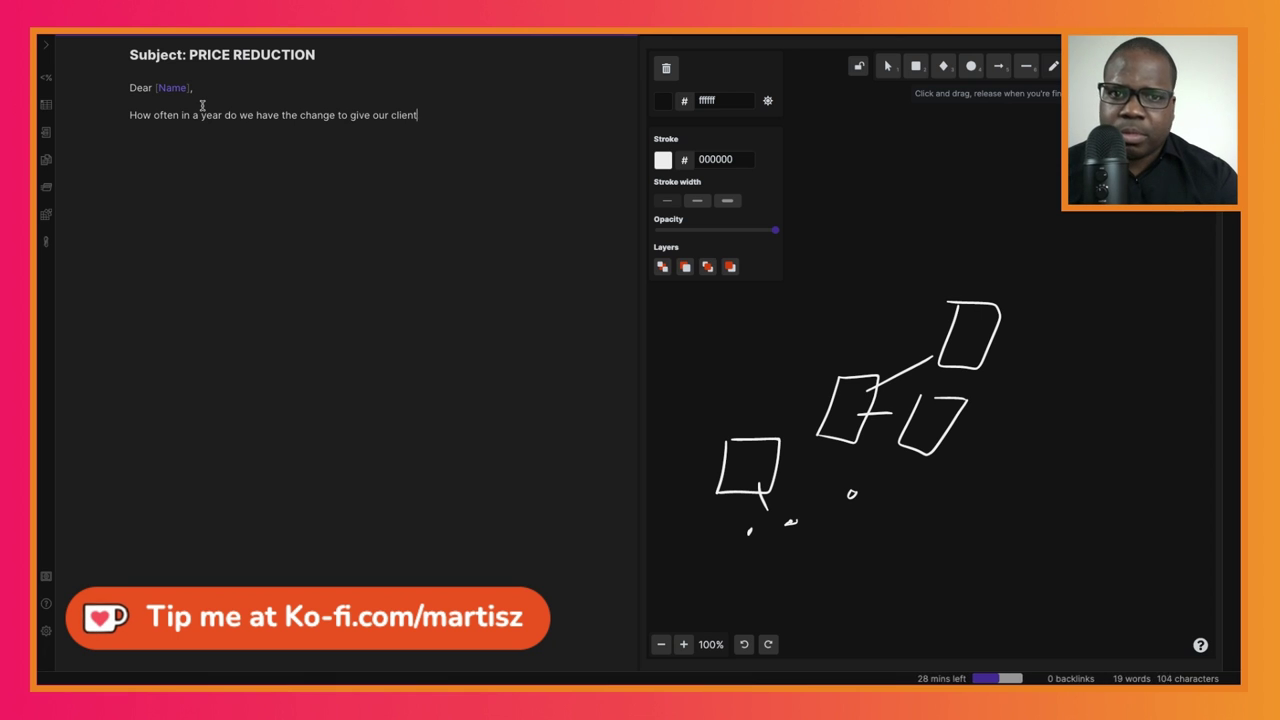
{"action": "type", "text": "s a price reduction? Well, this is exa"}
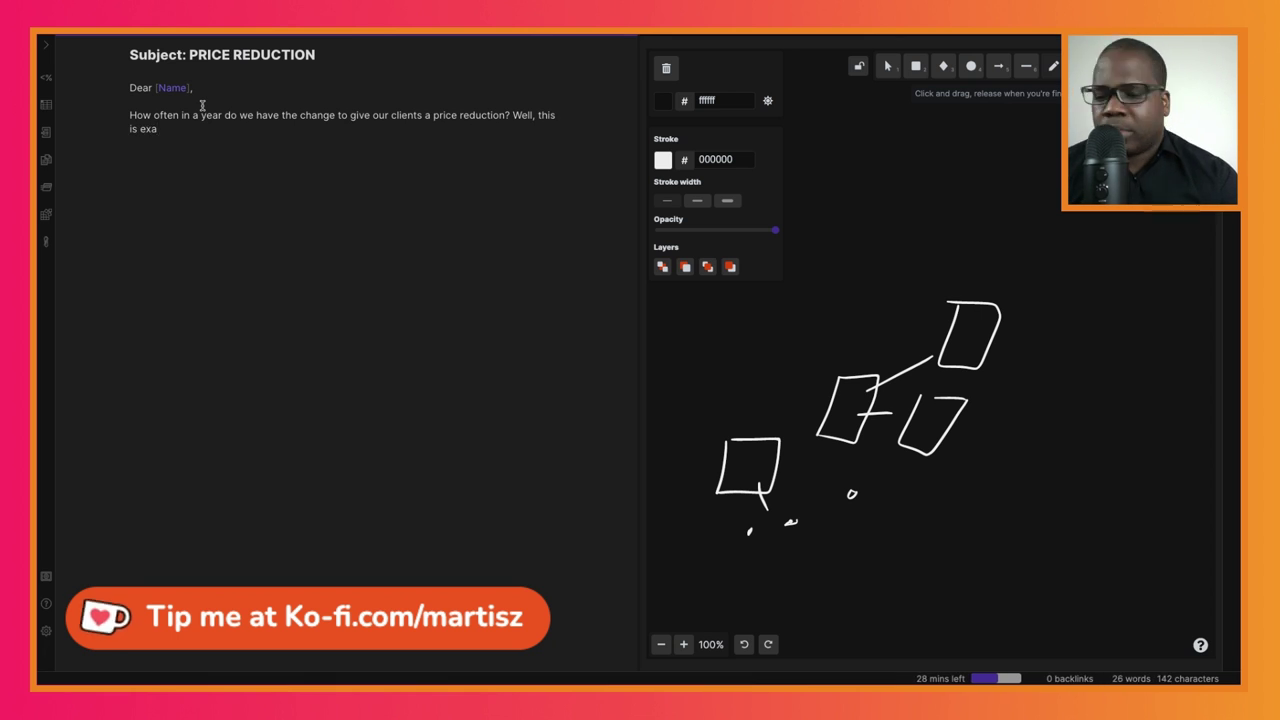
{"action": "type", "text": "ctly why I am sending this"}
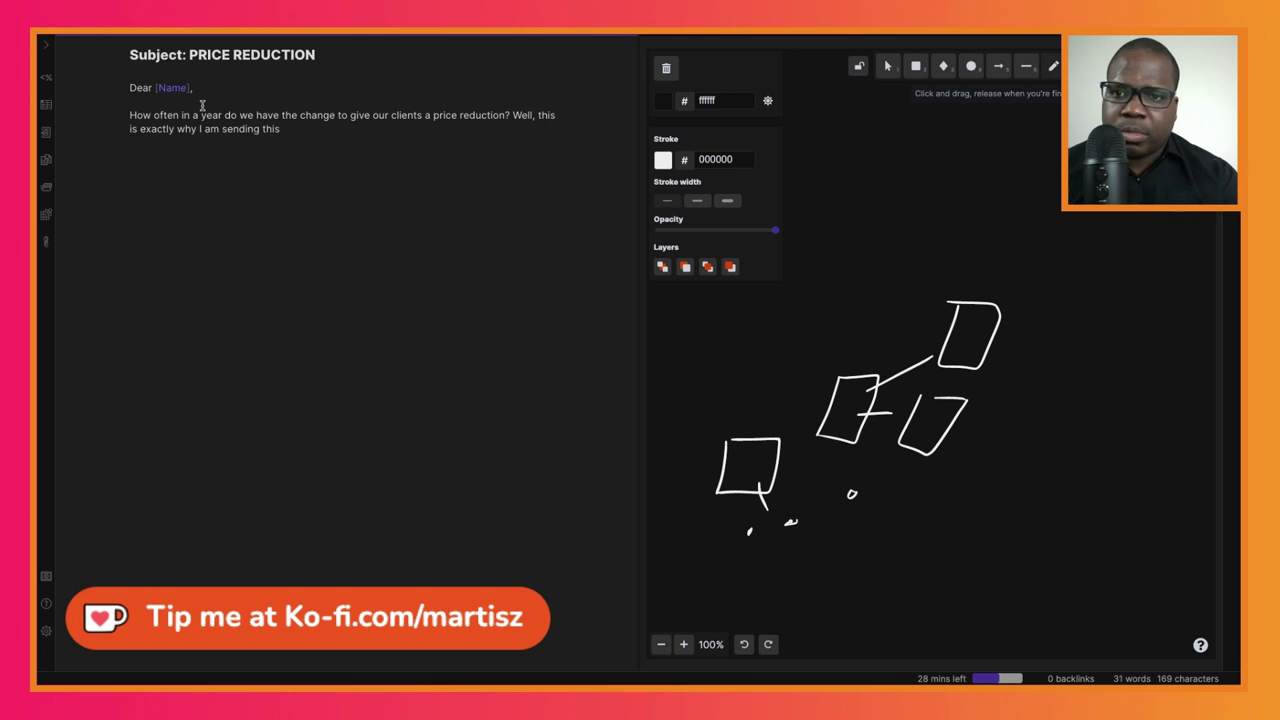
{"action": "type", "text": " message. Please read one- we can't offer such an oppo"}
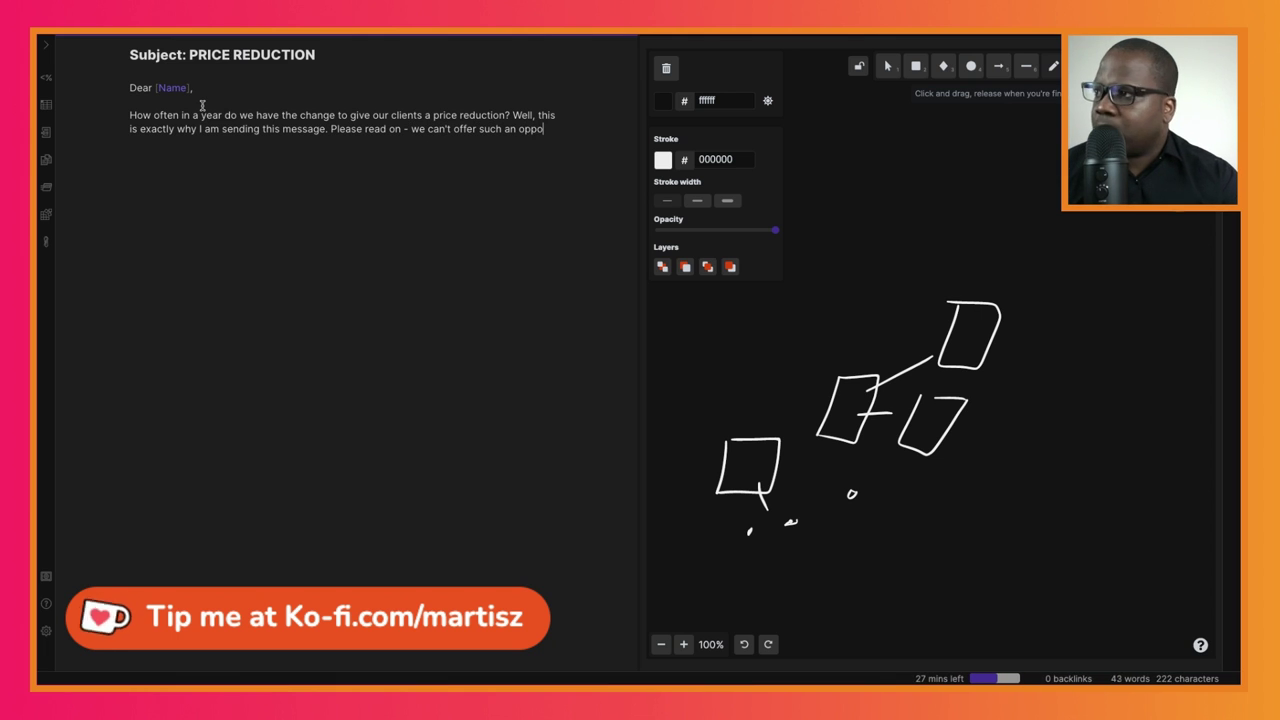
{"action": "type", "text": "rtunity everyday."}
{"action": "key", "text": "Return"}
{"action": "key", "text": "Return"}
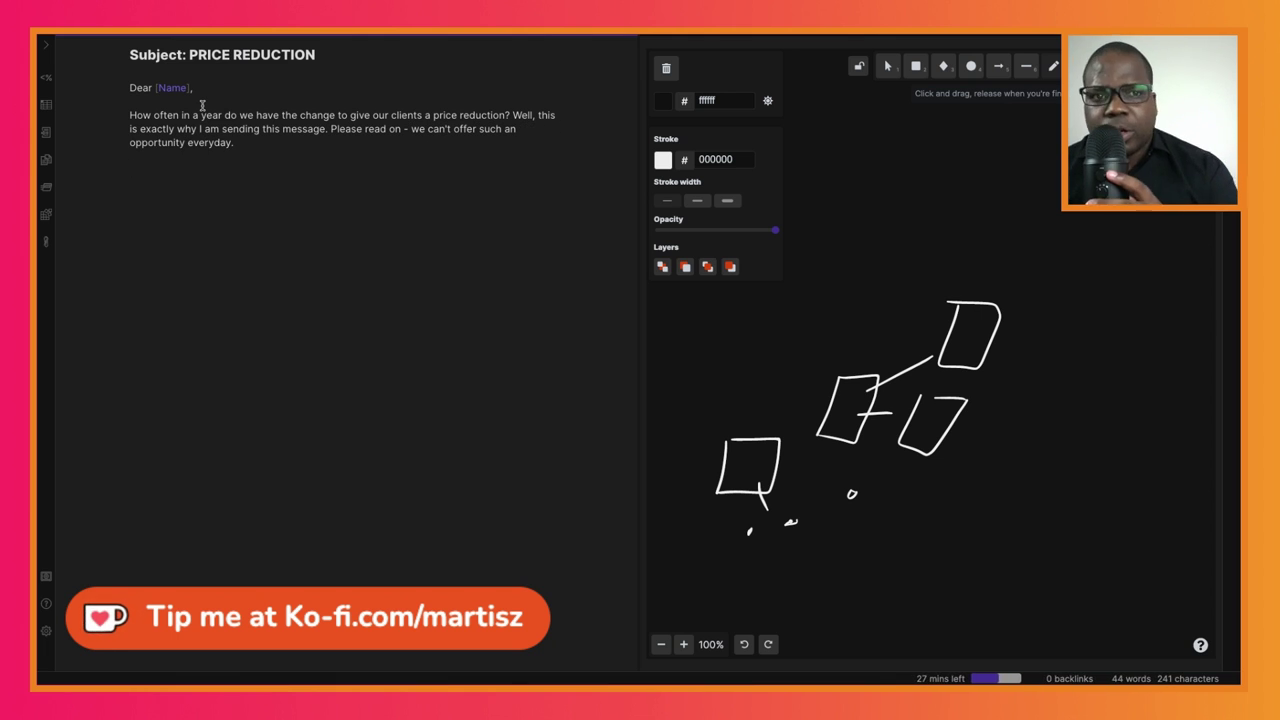
{"action": "key", "text": "BackSpace"}
{"action": "key", "text": "BackSpace"}
{"action": "key", "text": "BackSpace"}
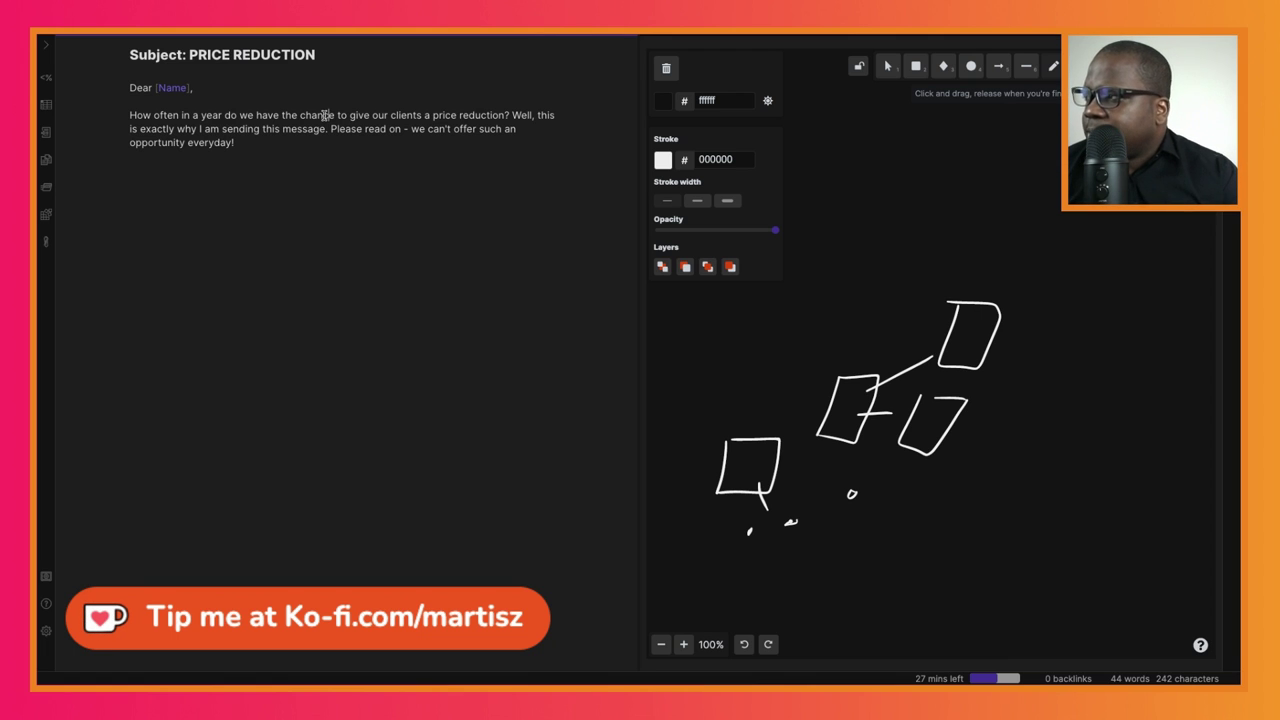
Insert '[/email]' after 'message' and add the paragraph on limited-time reductions on chosen items.
{"action": "left_click", "coordinate": [322, 128]}
{"action": "type", "text": "[/email"}
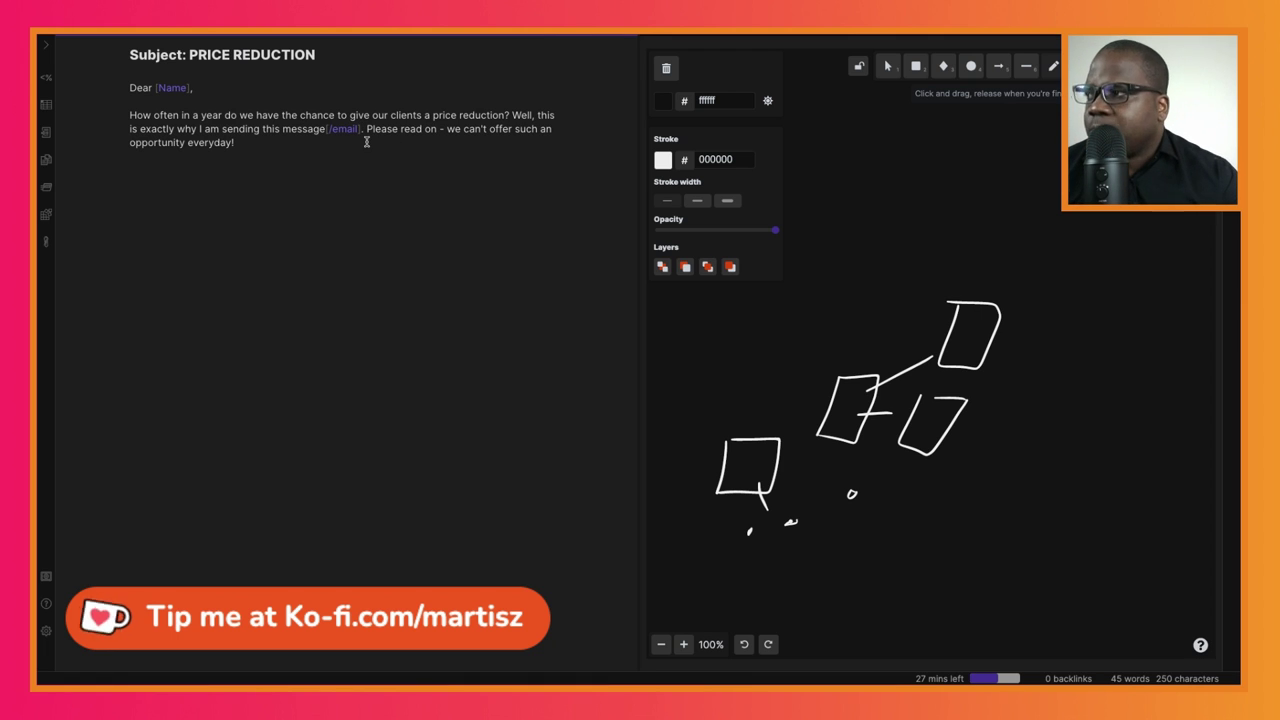
{"action": "type", "text": "]"}
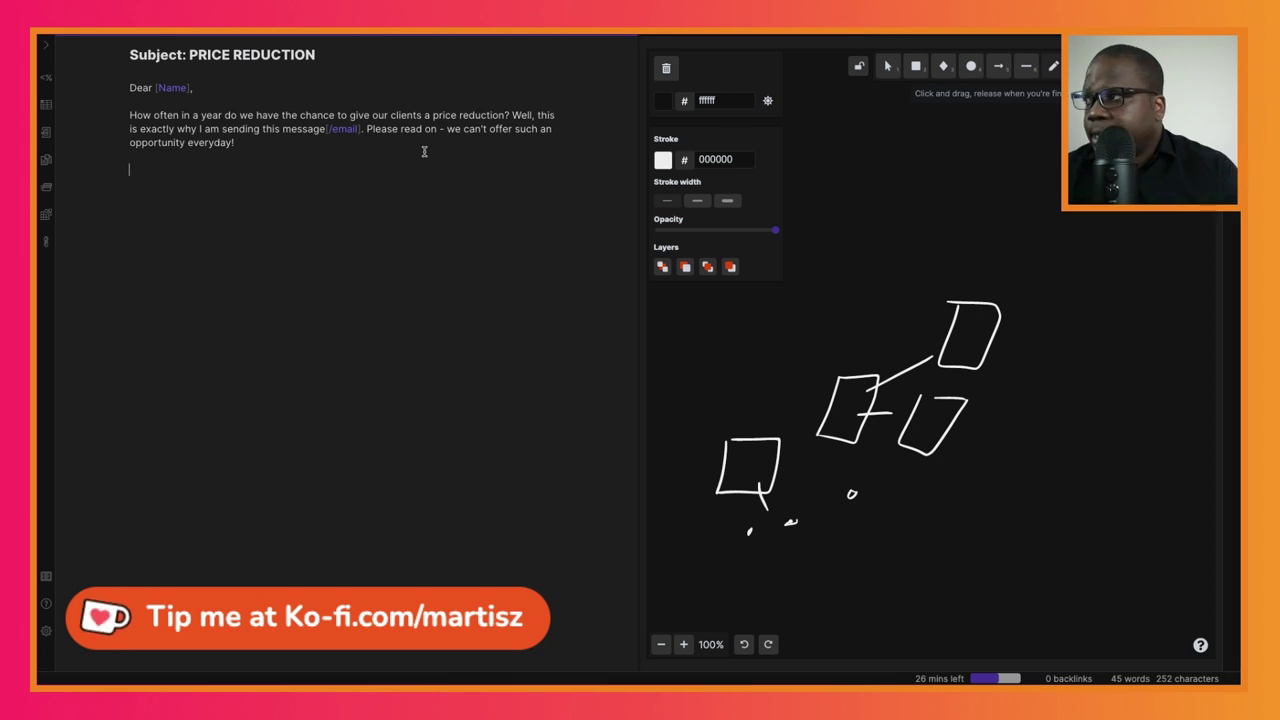
{"action": "type", "text": "  very excited to confirm that for a l"}
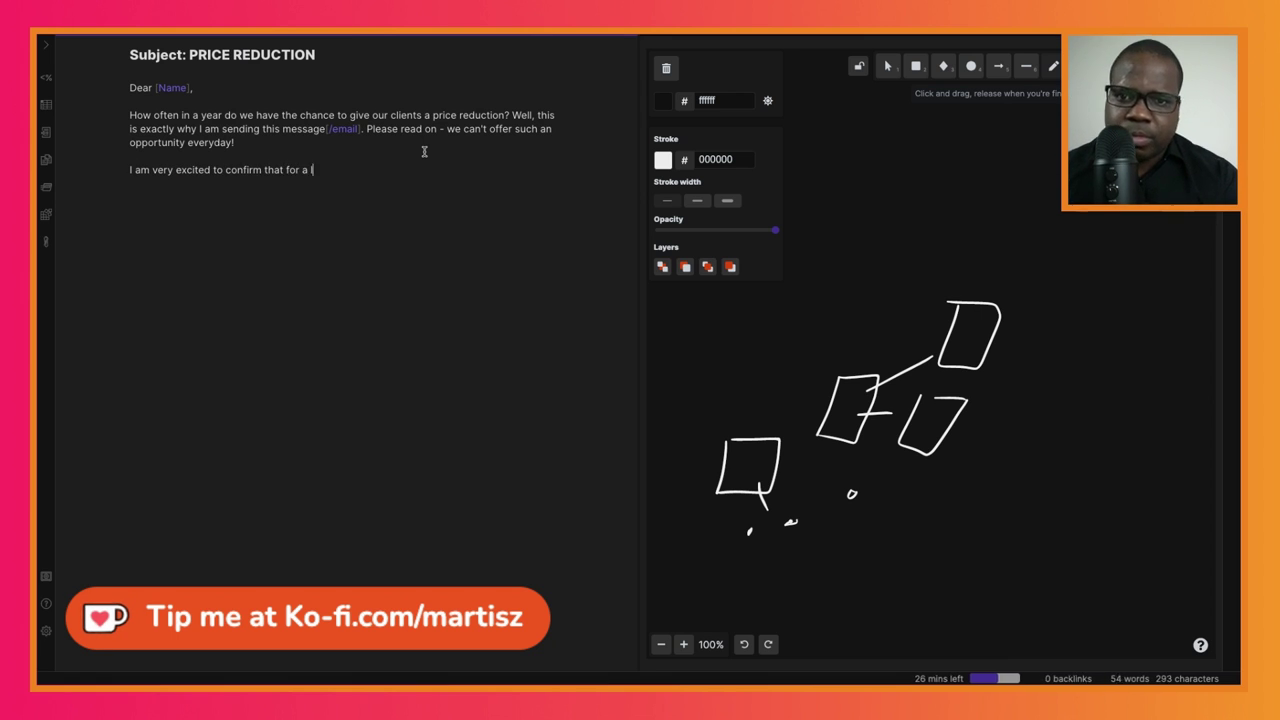
{"action": "type", "text": "ited period of time, we are reducing pr"}
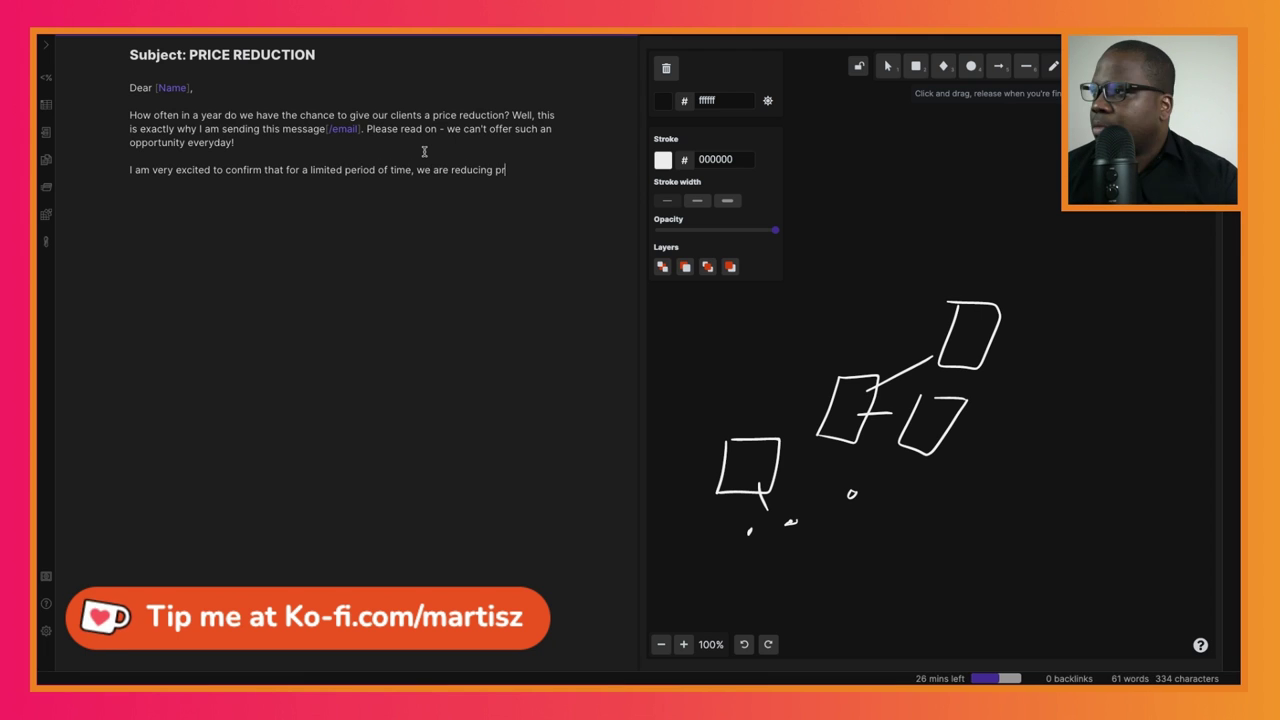
{"action": "type", "text": "ices on chosen items. Please "}
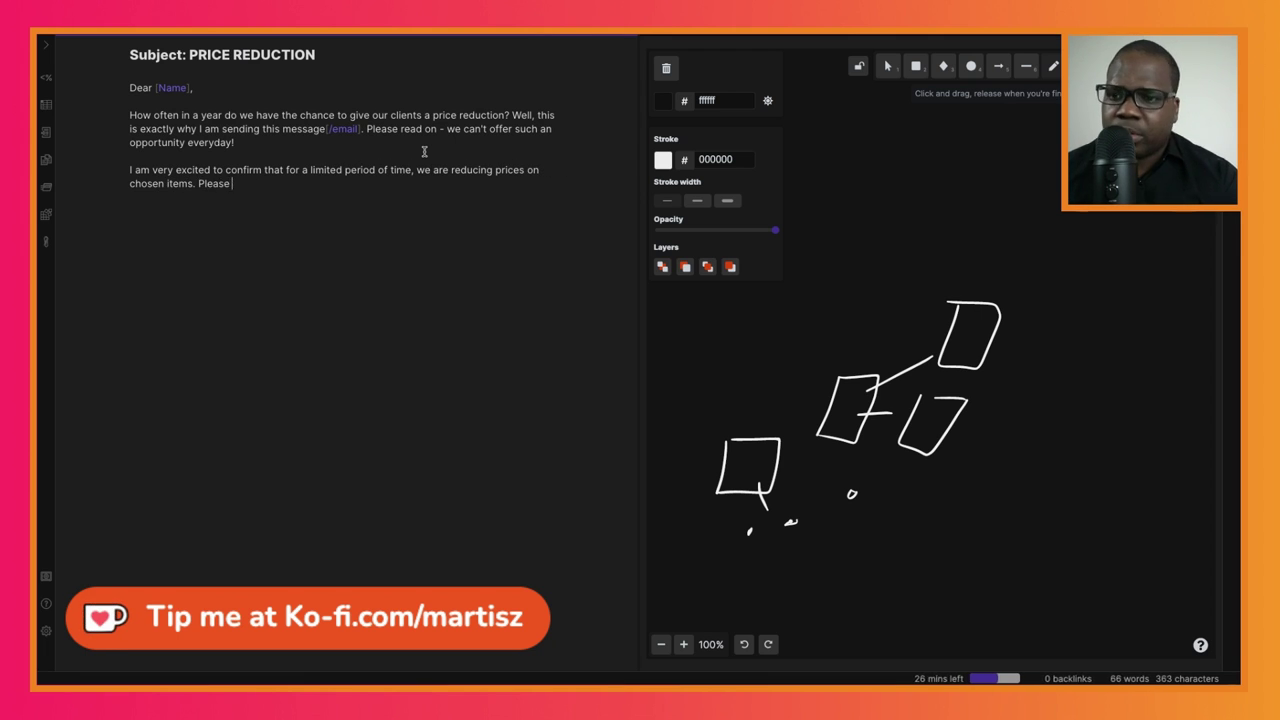
{"action": "type", "text": "take a moment to review the en"}
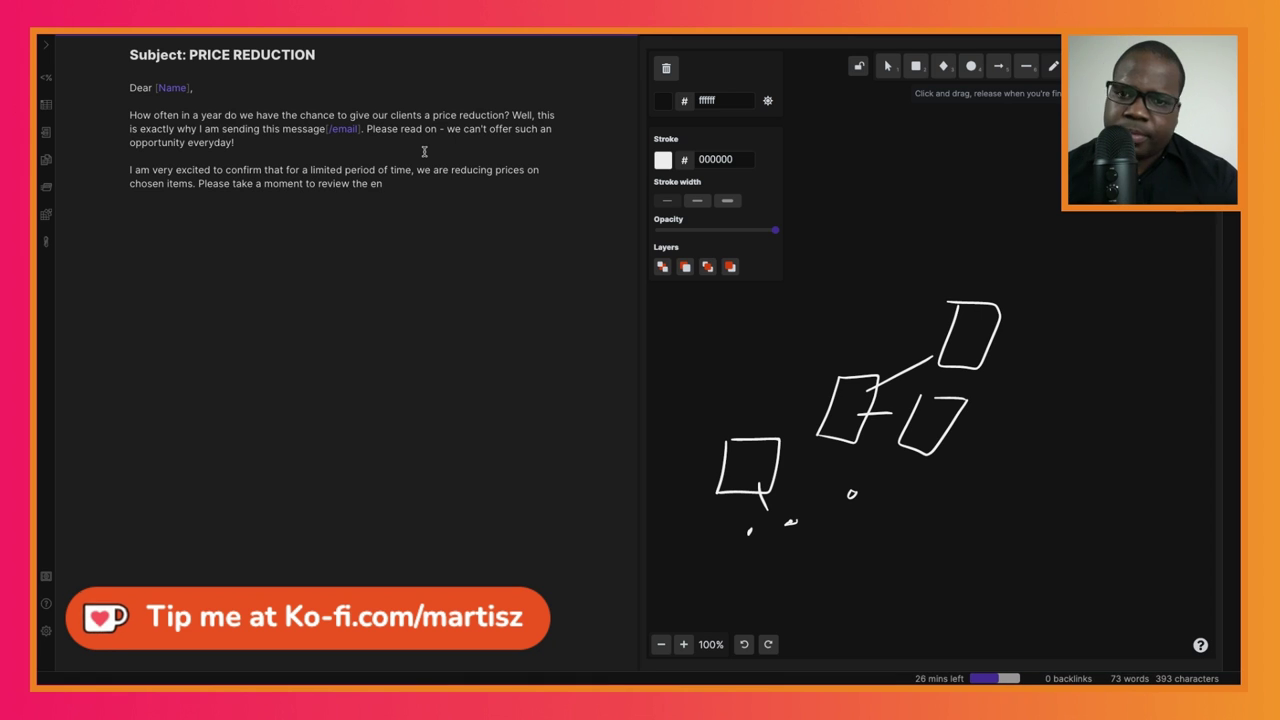
{"action": "type", "text": "closed catalog as you will fn"}
{"action": "type", "text": "nd different items that are temporar"}
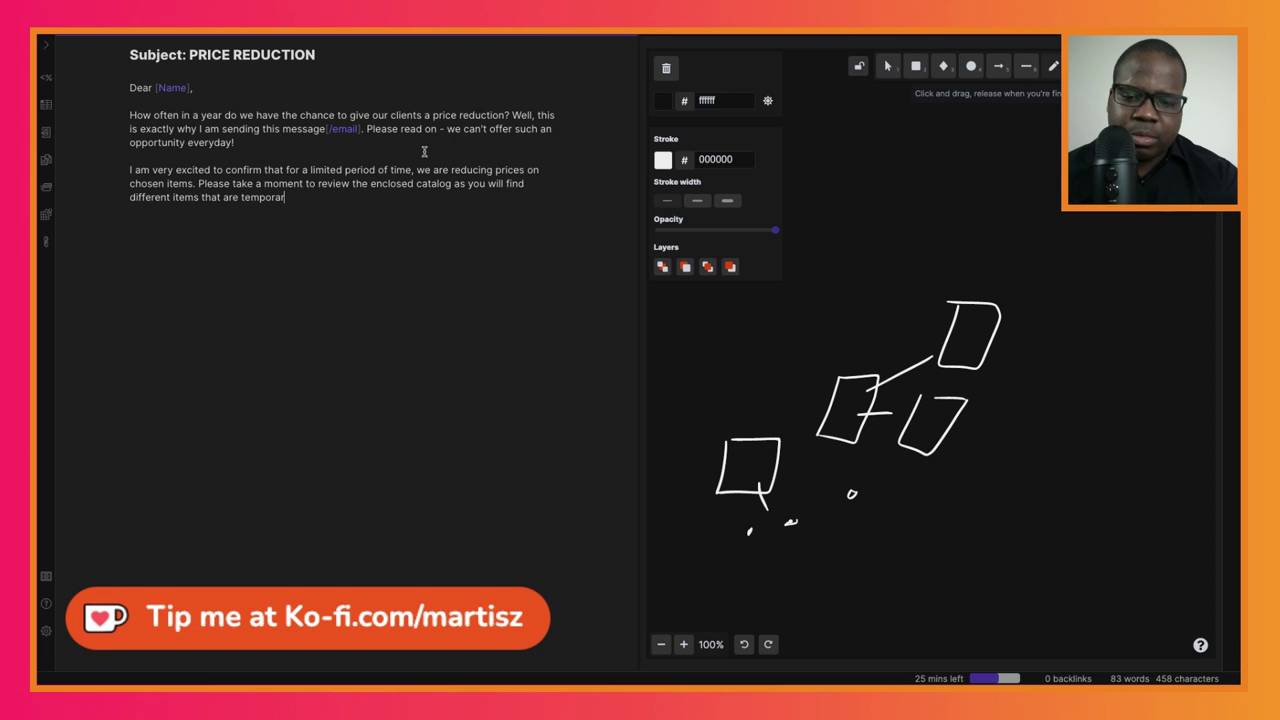
{"action": "type", "text": "ily reduced."}
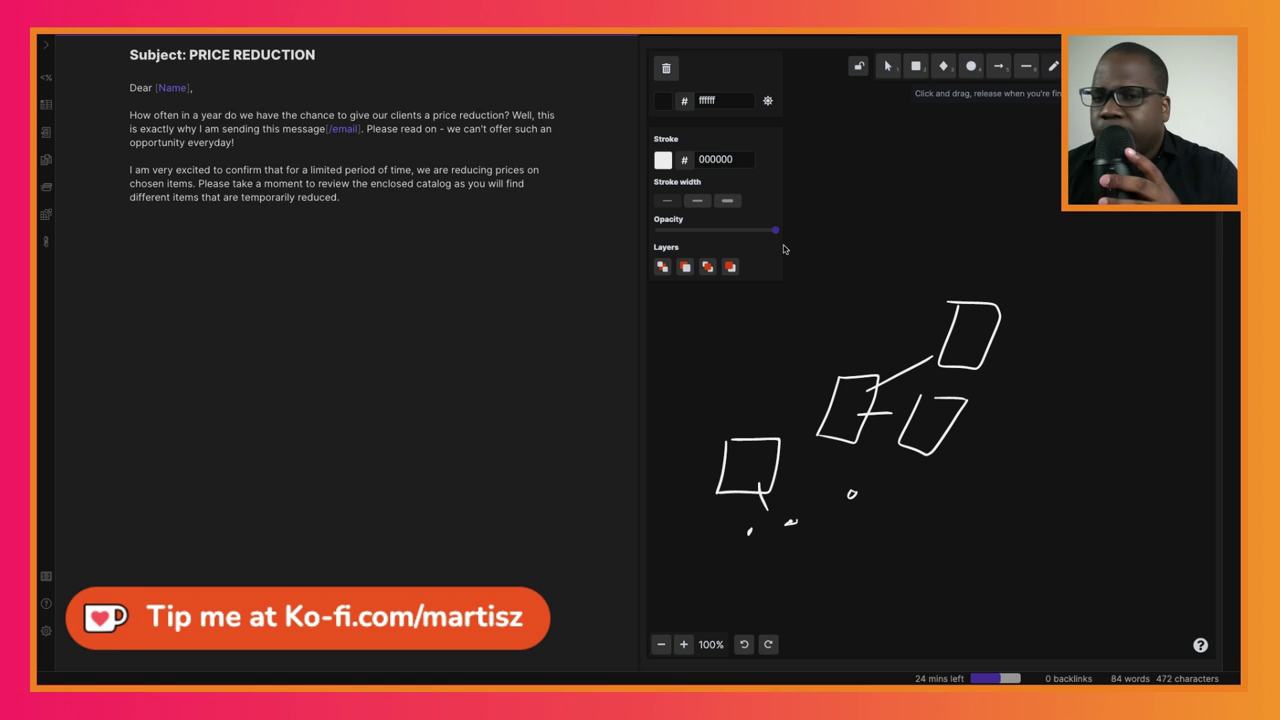
Add the rebates paragraph and the order-now paragraph ending with the [date] placeholder.
{"action": "key", "text": "Return"}
{"action": "key", "text": "Return"}
{"action": "type", "text": "I hope you will take advantage of these rebates. Would you wish to order larger quantities, simply give me a call and we will definitely agree mutually acceptable terms and conditions."}
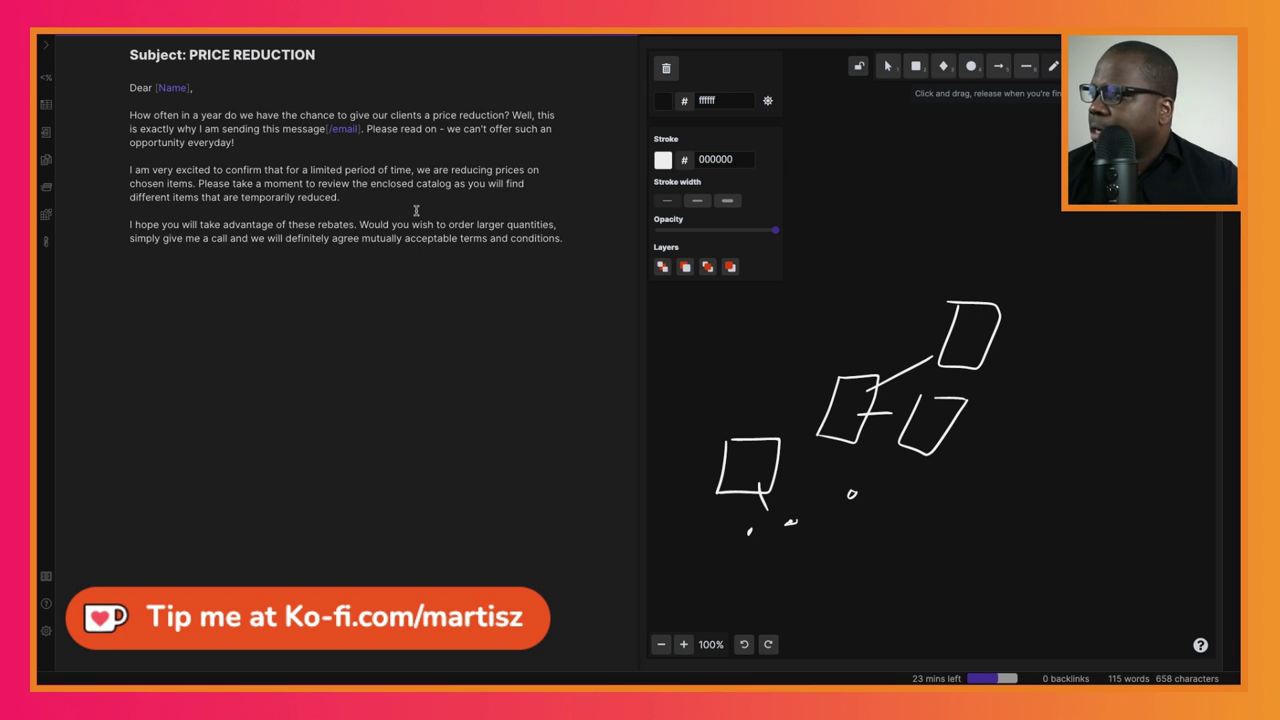
{"action": "key", "text": "Return"}
{"action": "type", "text": "In any case,"}
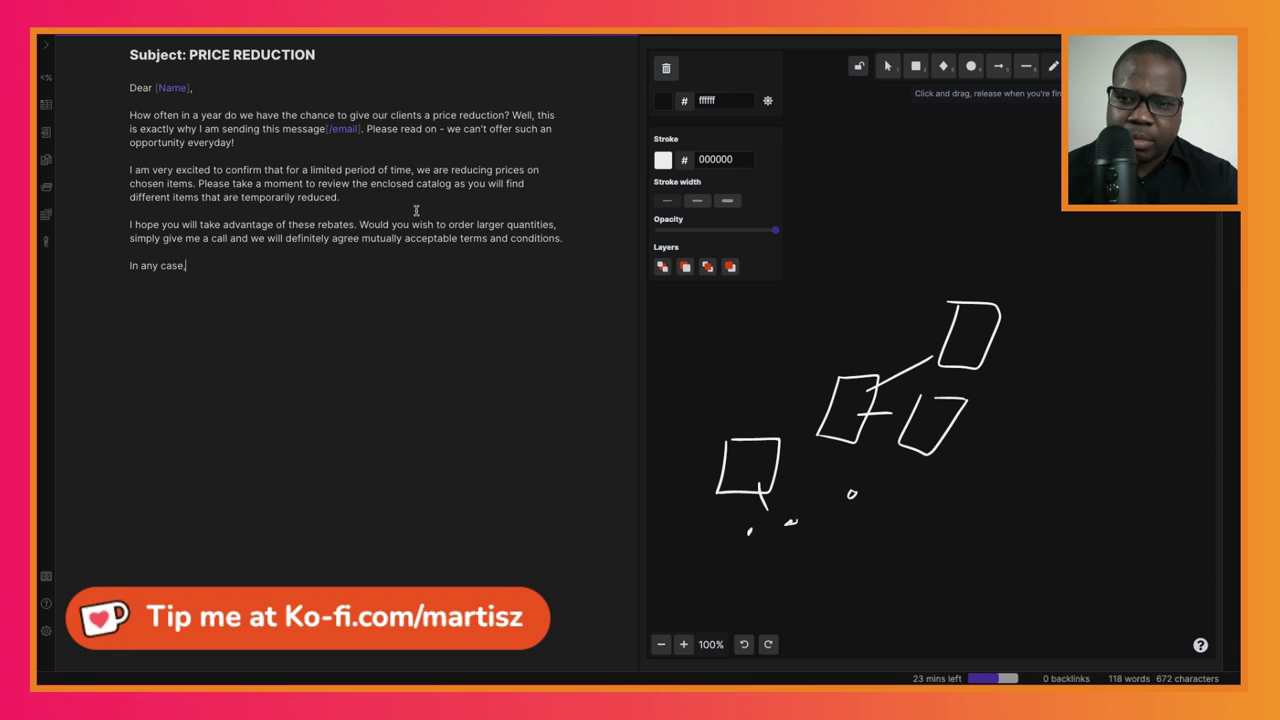
{"action": "type", "text": " I recommend that you order now, as these price"}
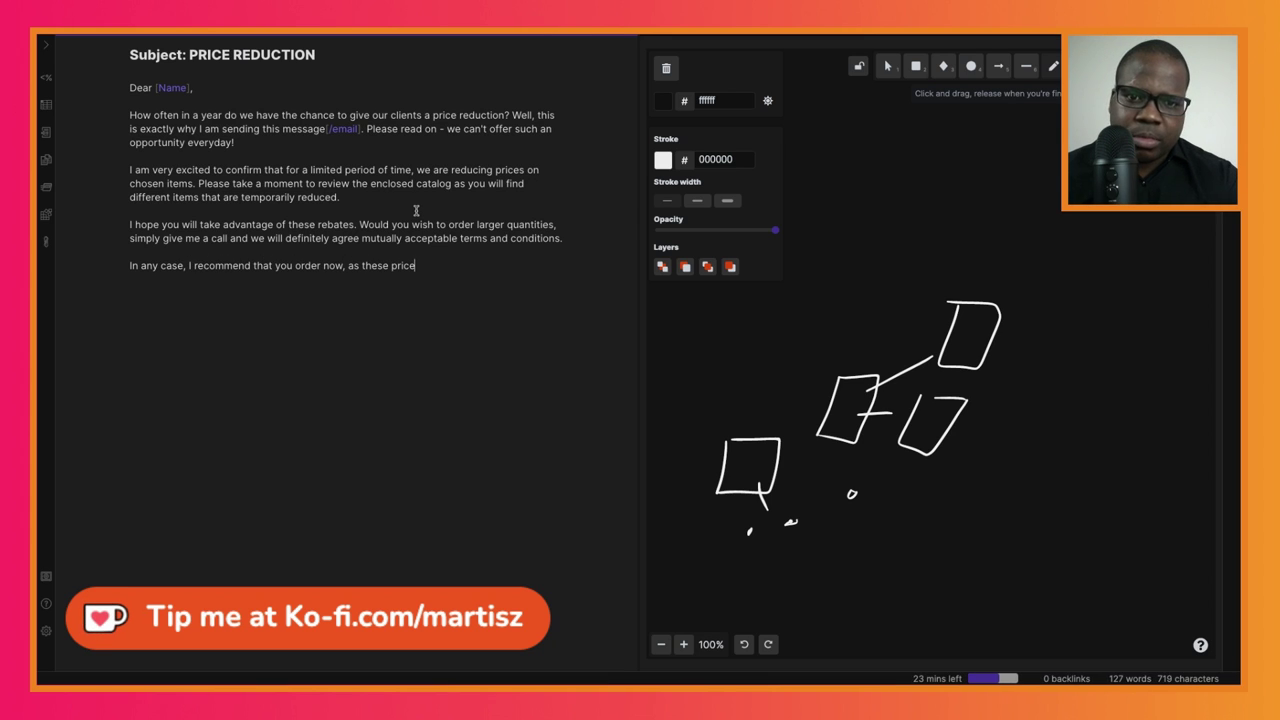
{"action": "type", "text": "s are only in effect until [date]."}
Add the thank-you paragraph and the 'Sincerely,' sign-off with a new line after it.
{"action": "key", "text": "Return"}
{"action": "type", "text": "I do enjoy doing business wi"}
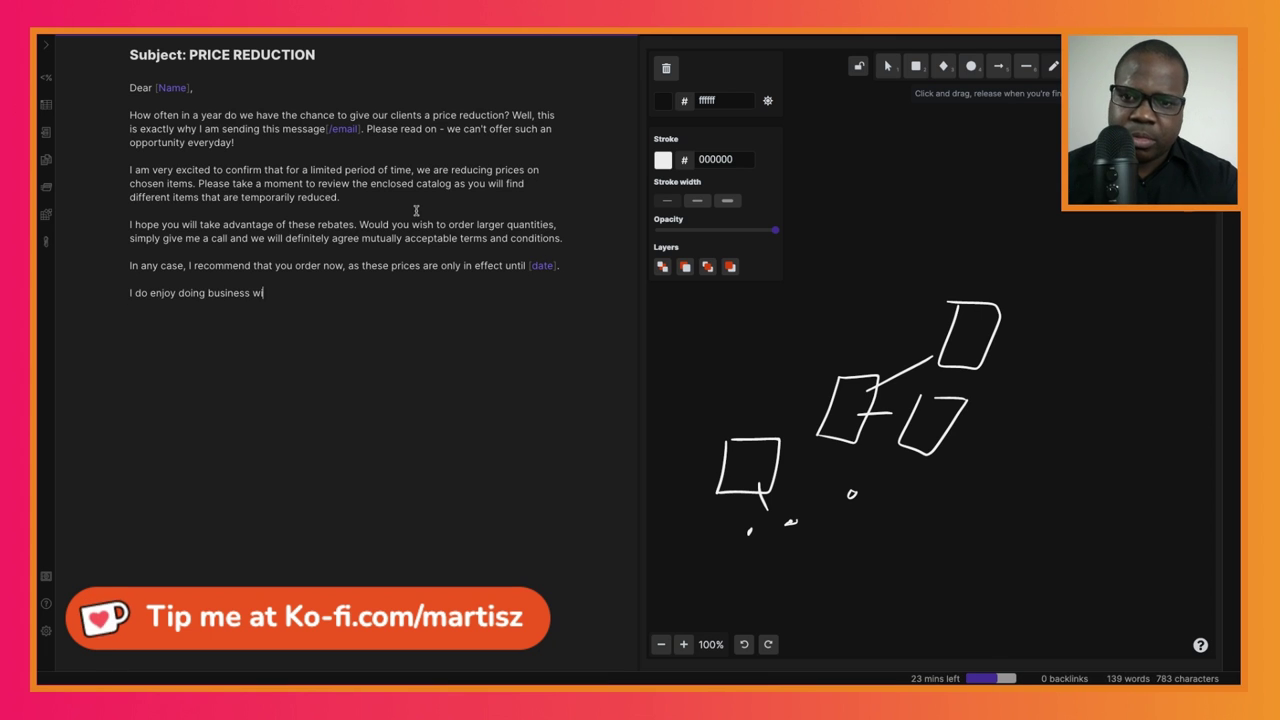
{"action": "type", "text": "th you and hope to serve you for "}
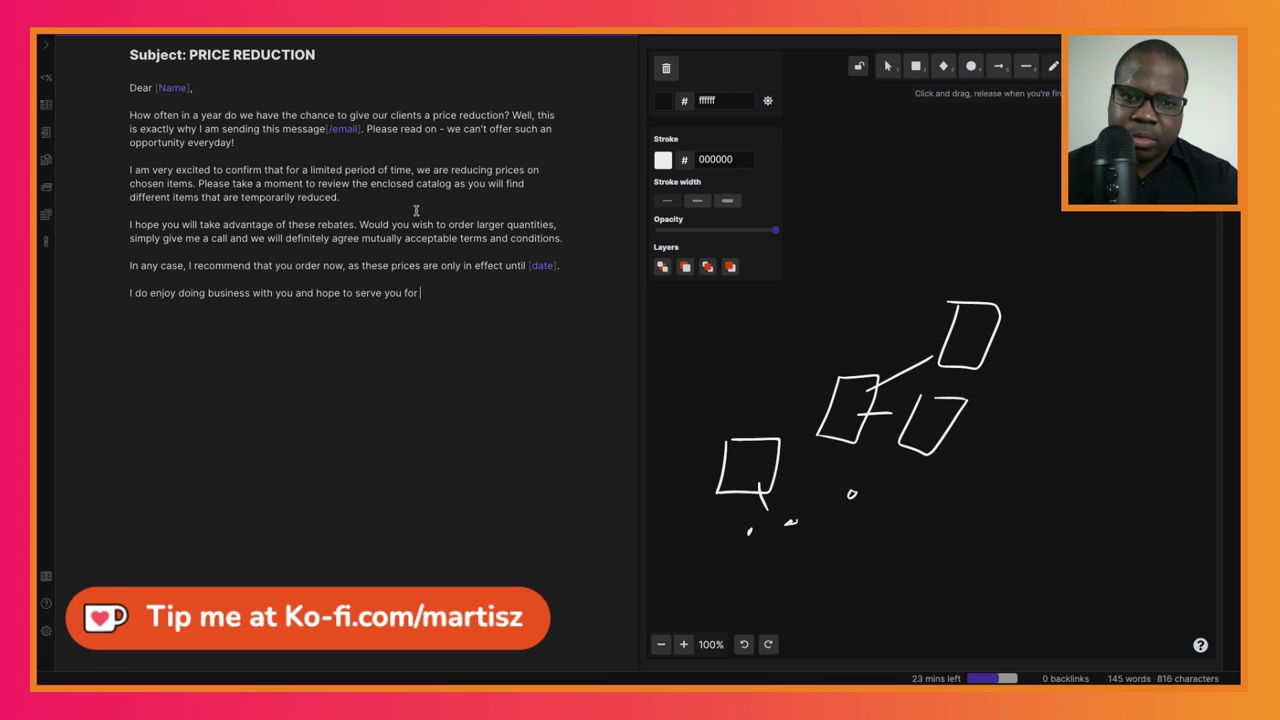
{"action": "type", "text": "many years to come. Thank you in advan"}
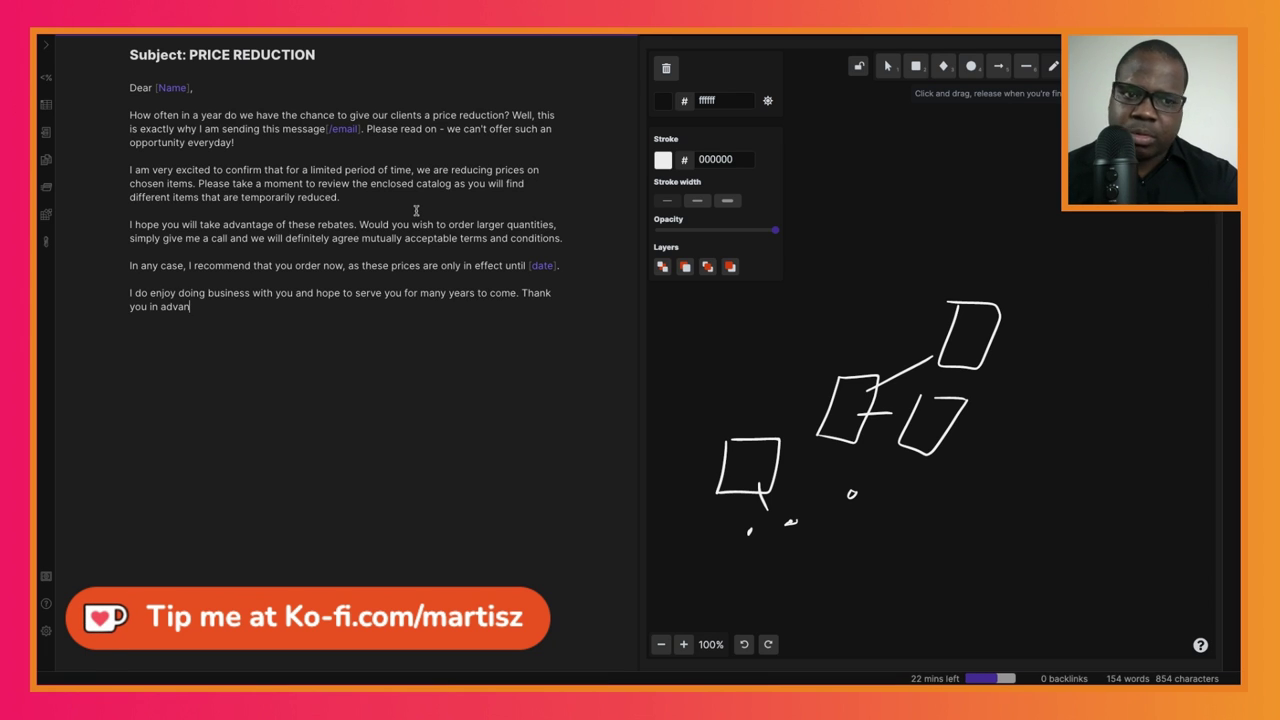
{"action": "type", "text": "ce for your order."}
{"action": "key", "text": "Return"}
{"action": "key", "text": "Return"}
{"action": "type", "text": "Sincerel"}
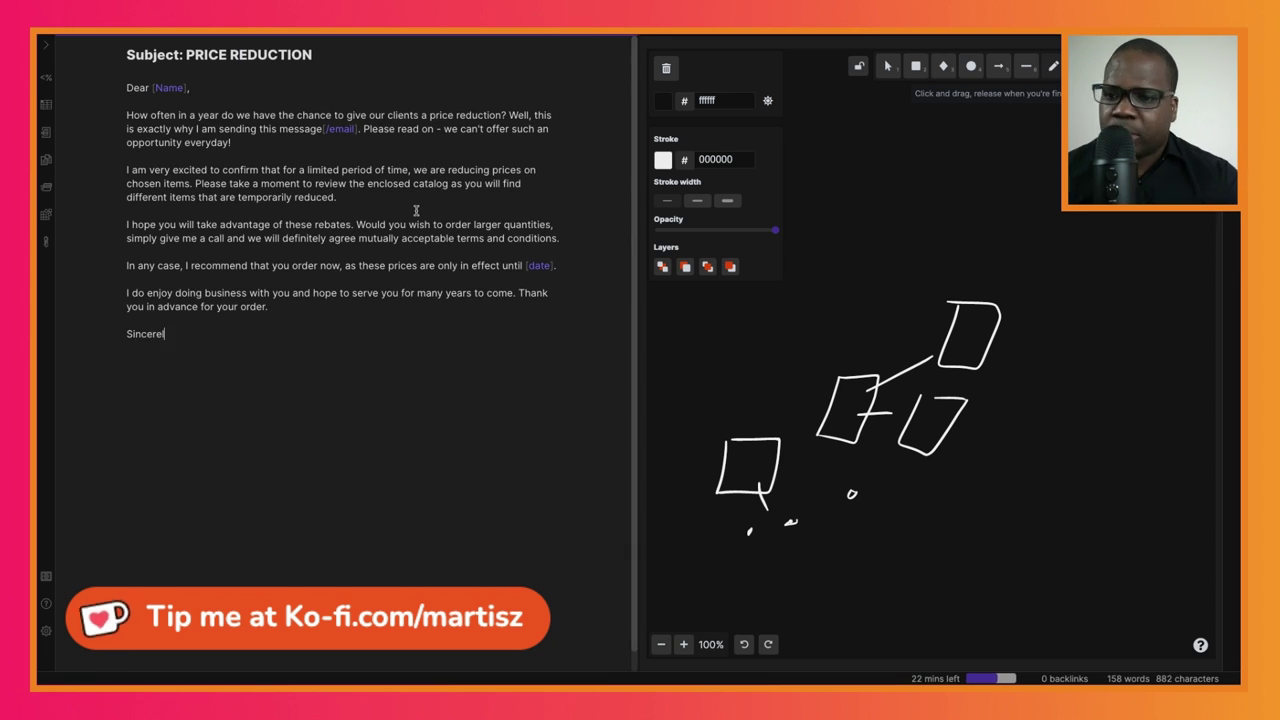
{"action": "type", "text": "y,"}
{"action": "key", "text": "Return"}
{"action": "key", "text": "Return"}
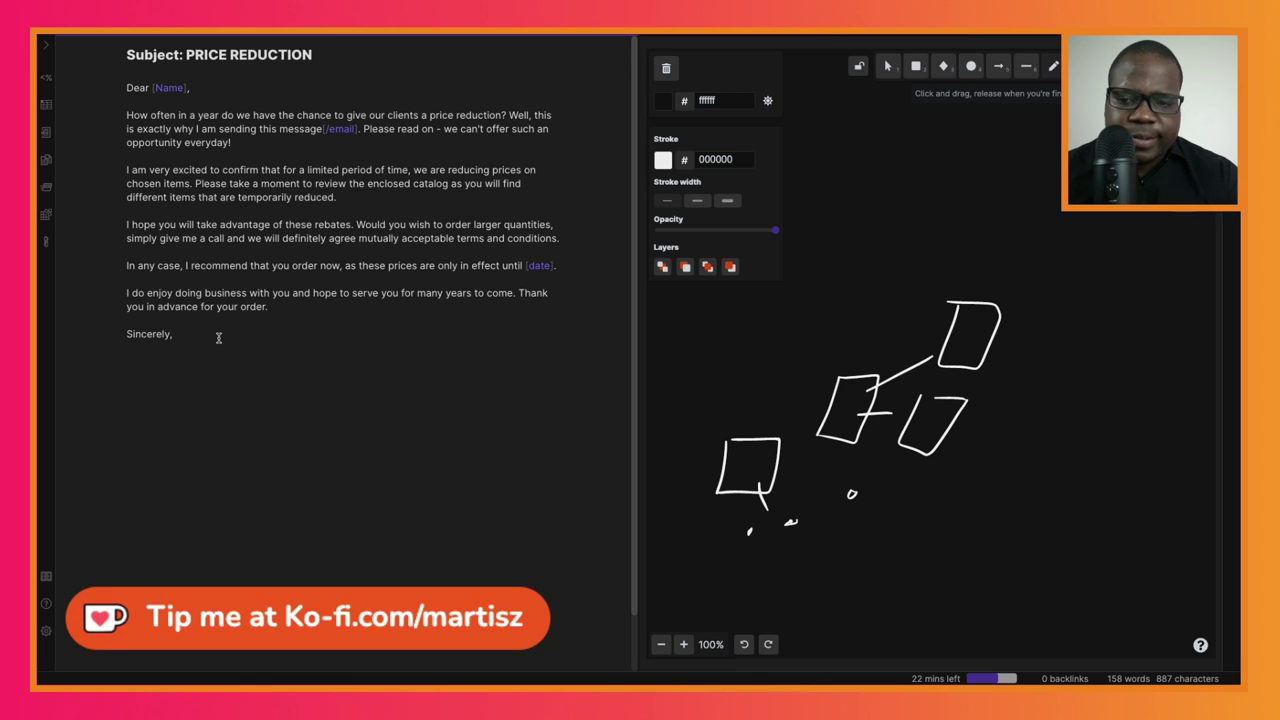
Type the name and '[Your title' placeholder lines beneath the sign-off.
{"action": "type", "text": "["}
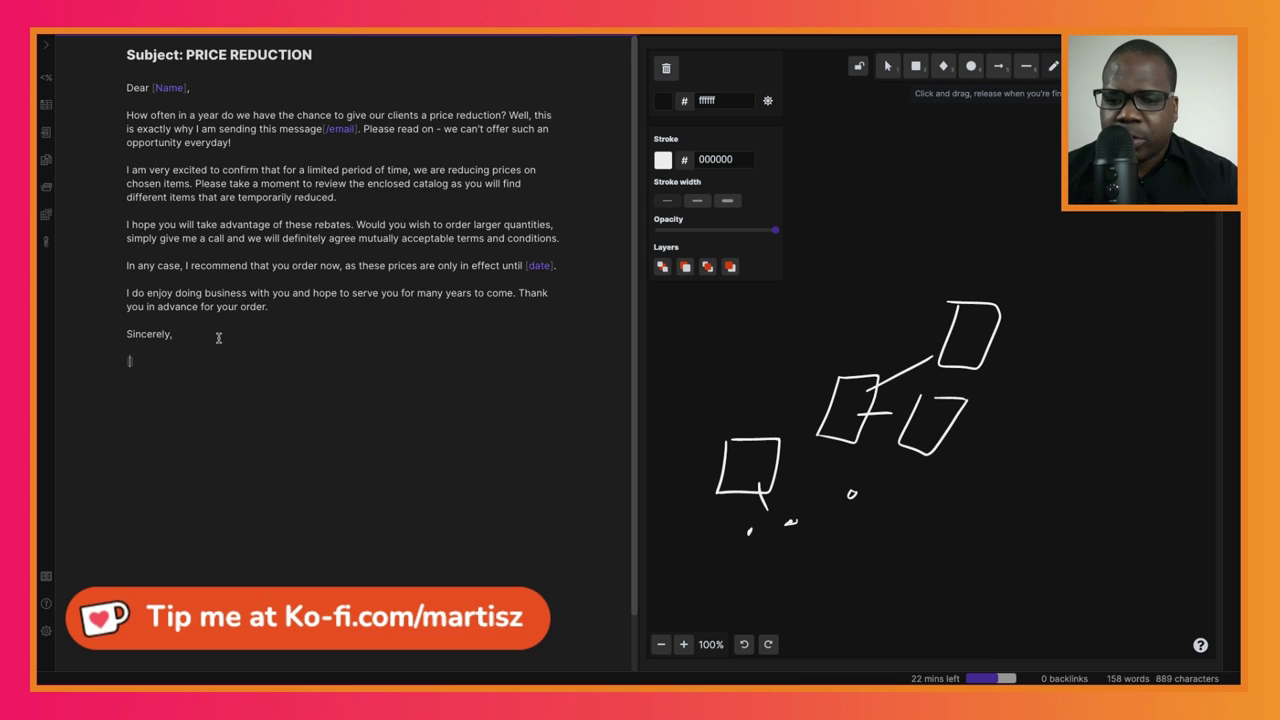
{"action": "type", "text": "Yournam"}
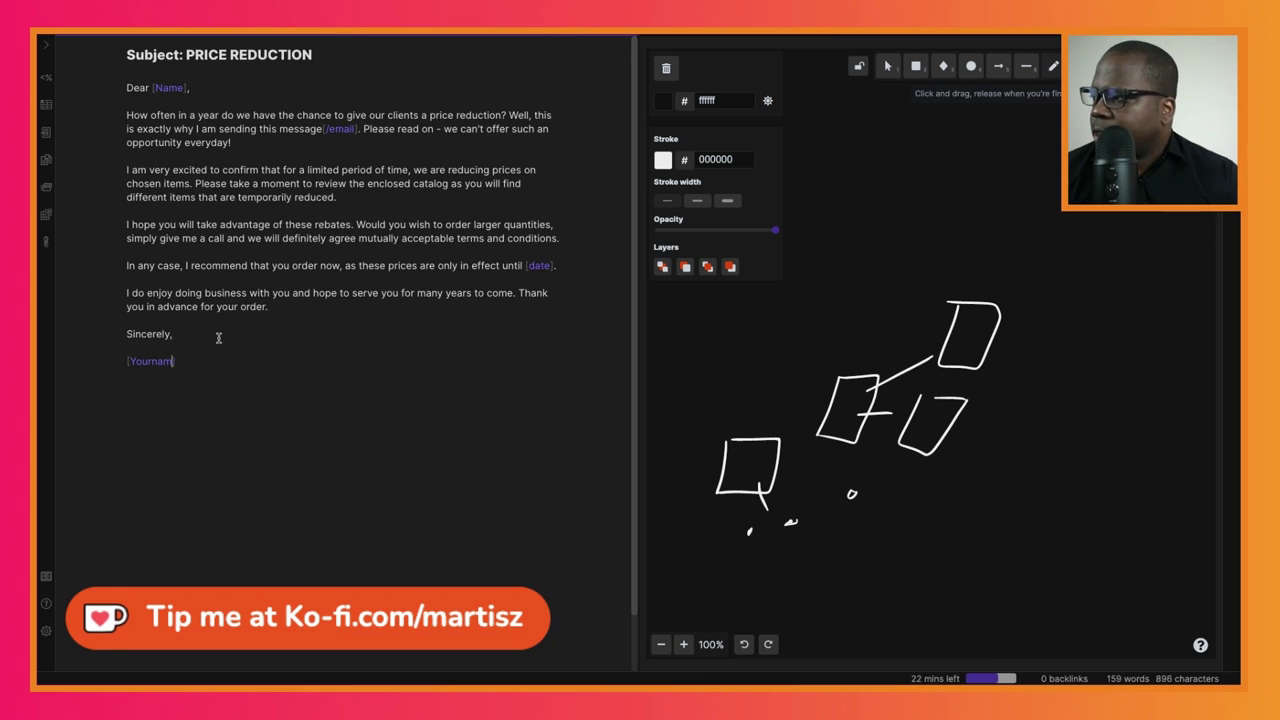
{"action": "type", "text": "Name"}
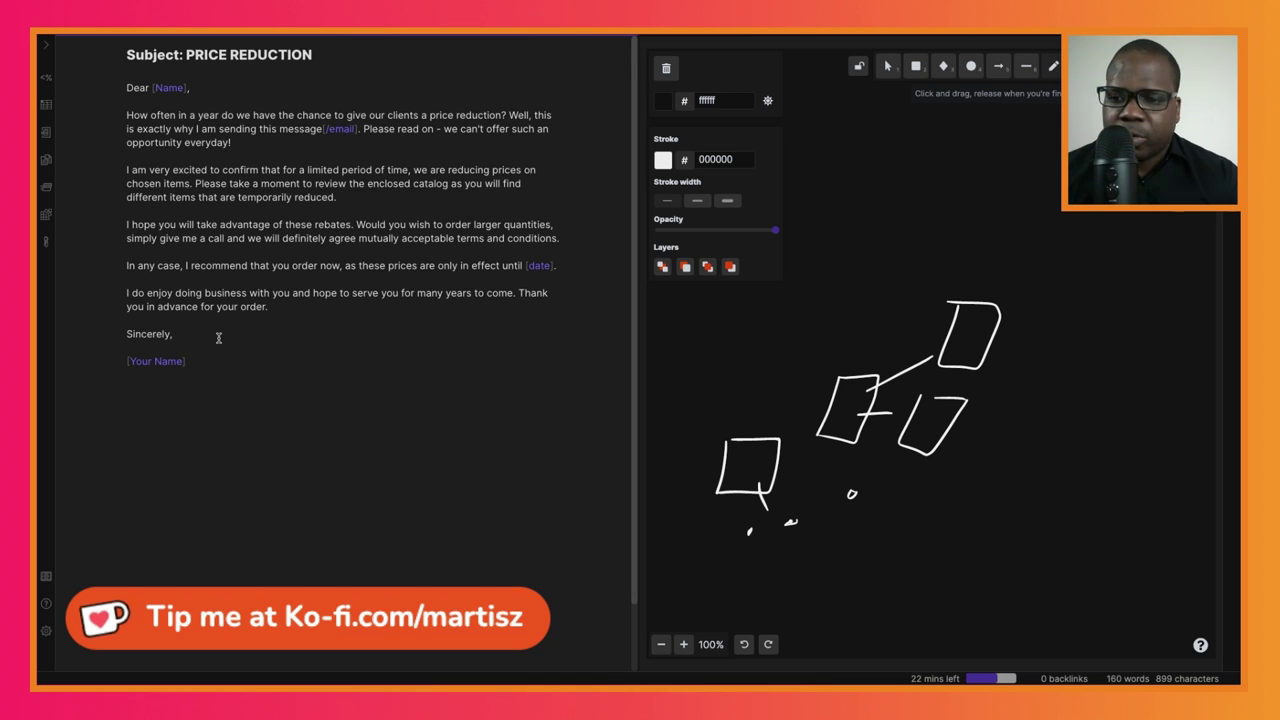
{"action": "key", "text": "Return"}
{"action": "type", "text": "["}
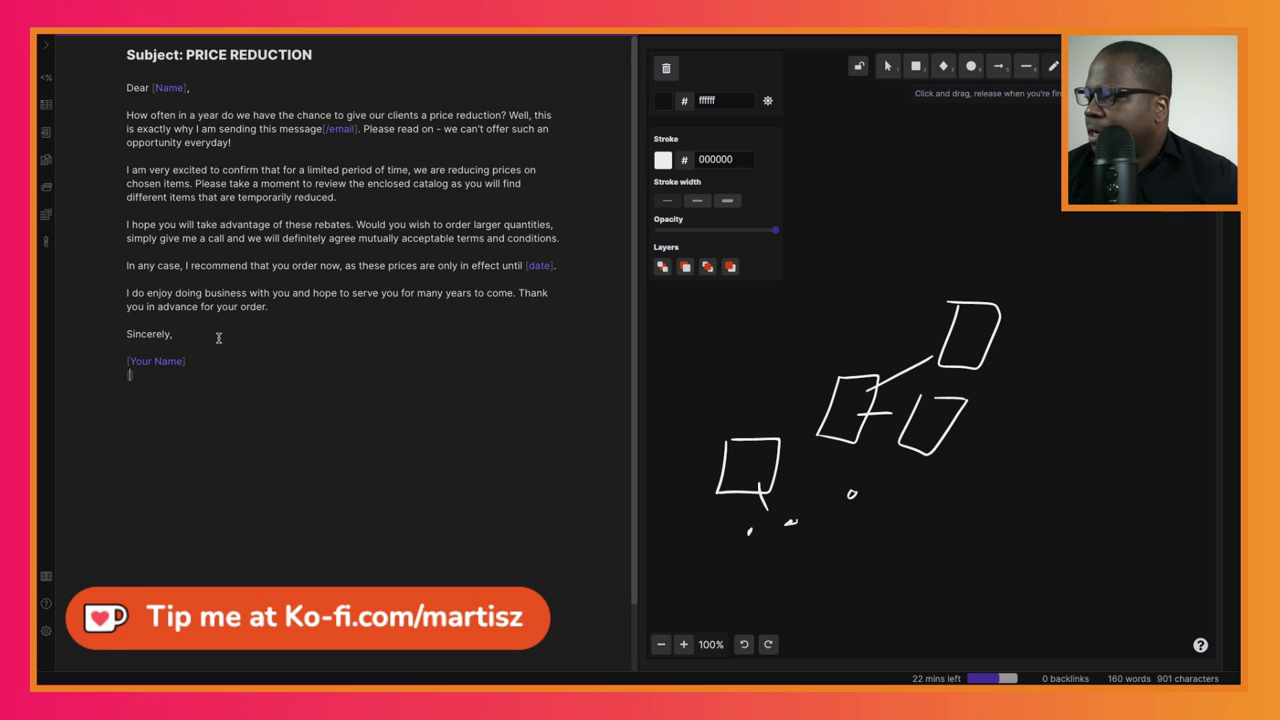
{"action": "type", "text": "You"}
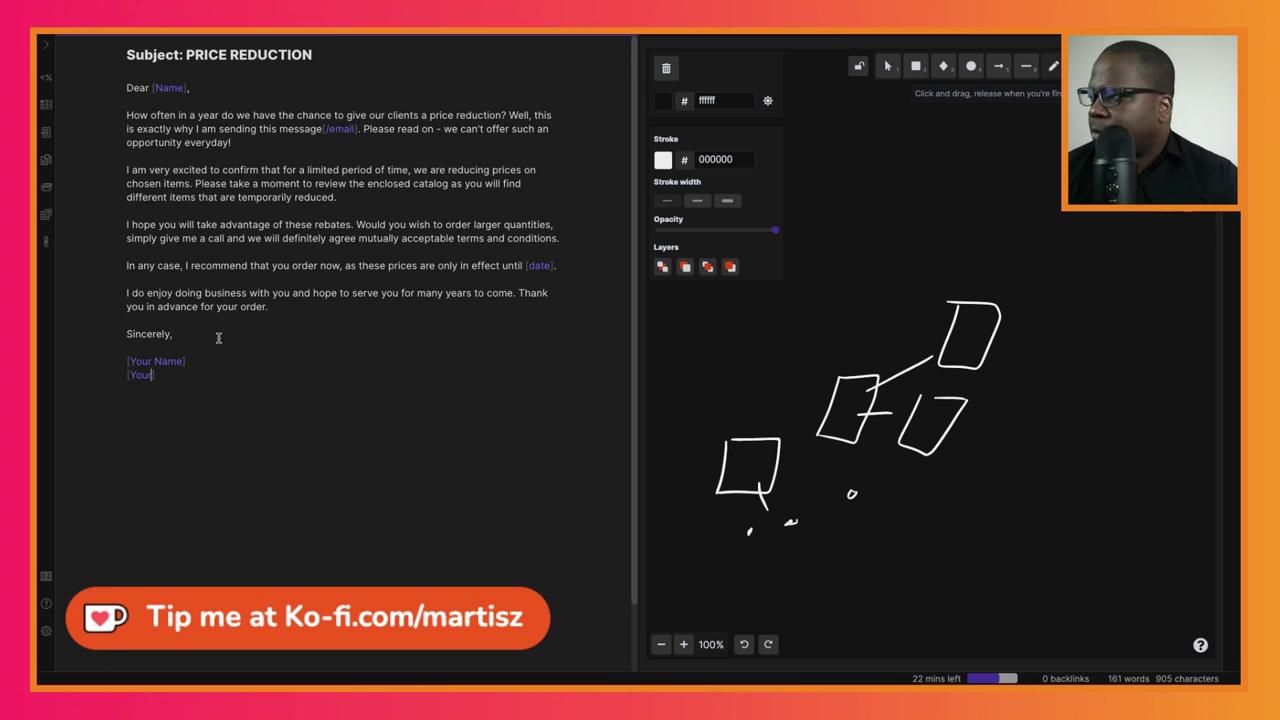
{"action": "type", "text": "r"}
{"action": "type", "text": " tit"}
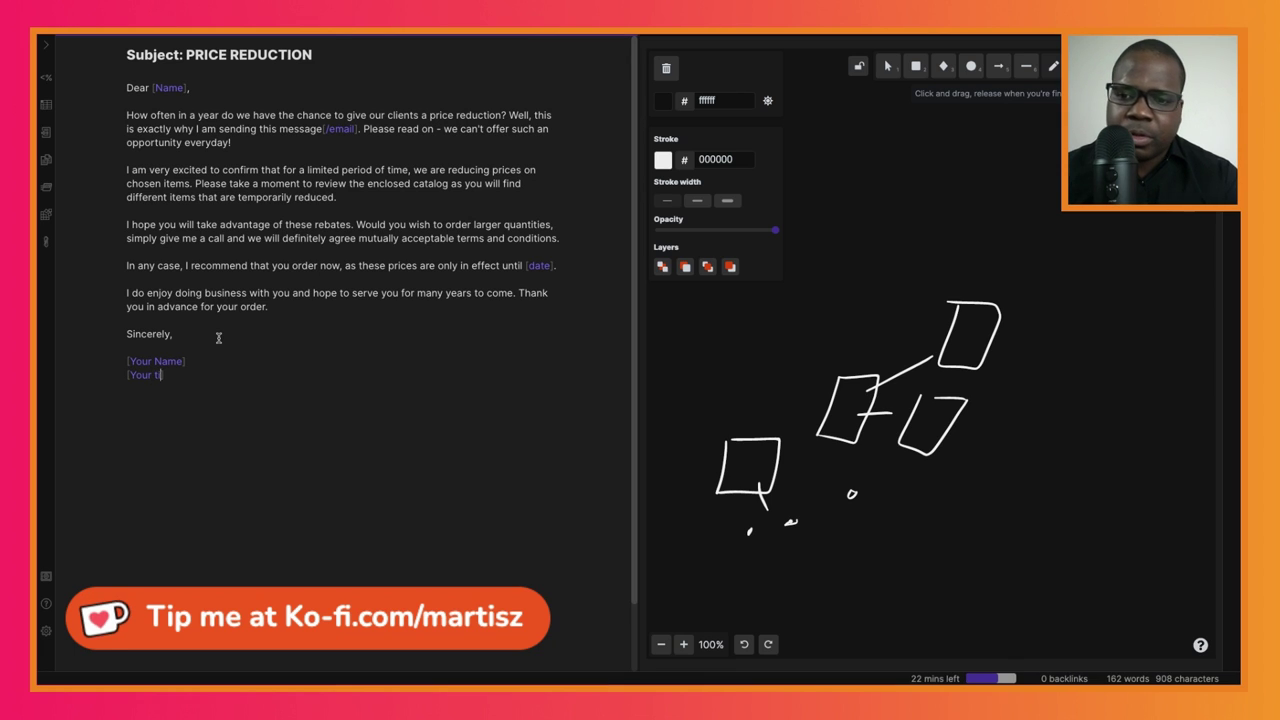
{"action": "type", "text": "le"}
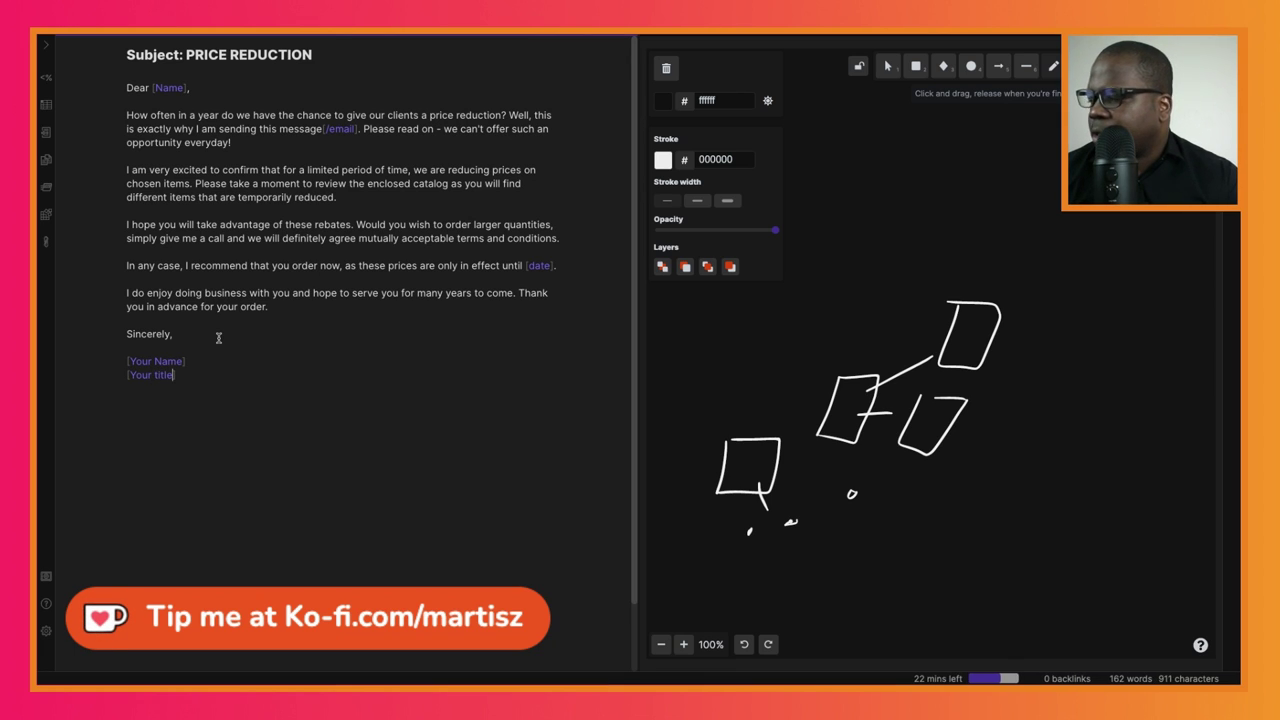
{"action": "key", "text": "Return"}
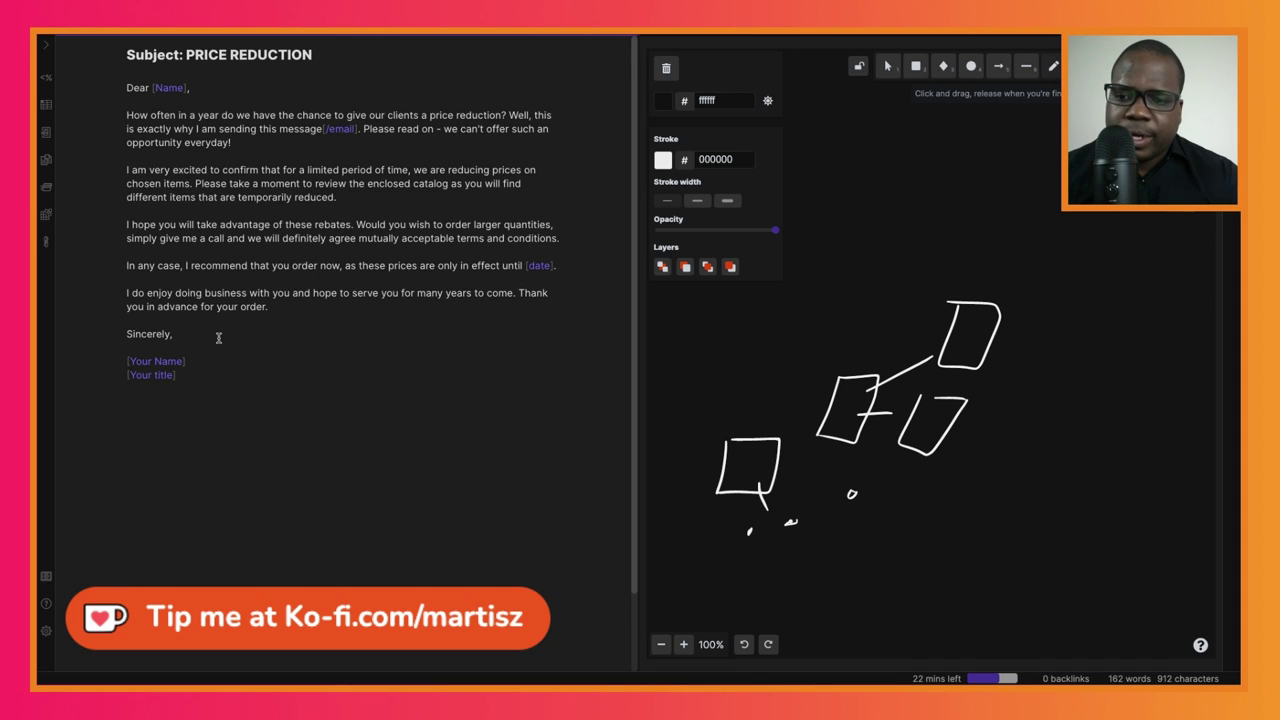
Add the [Phone number] and [Email] placeholder lines, removing the accidental [[Email]] link.
{"action": "type", "text": "phone "}
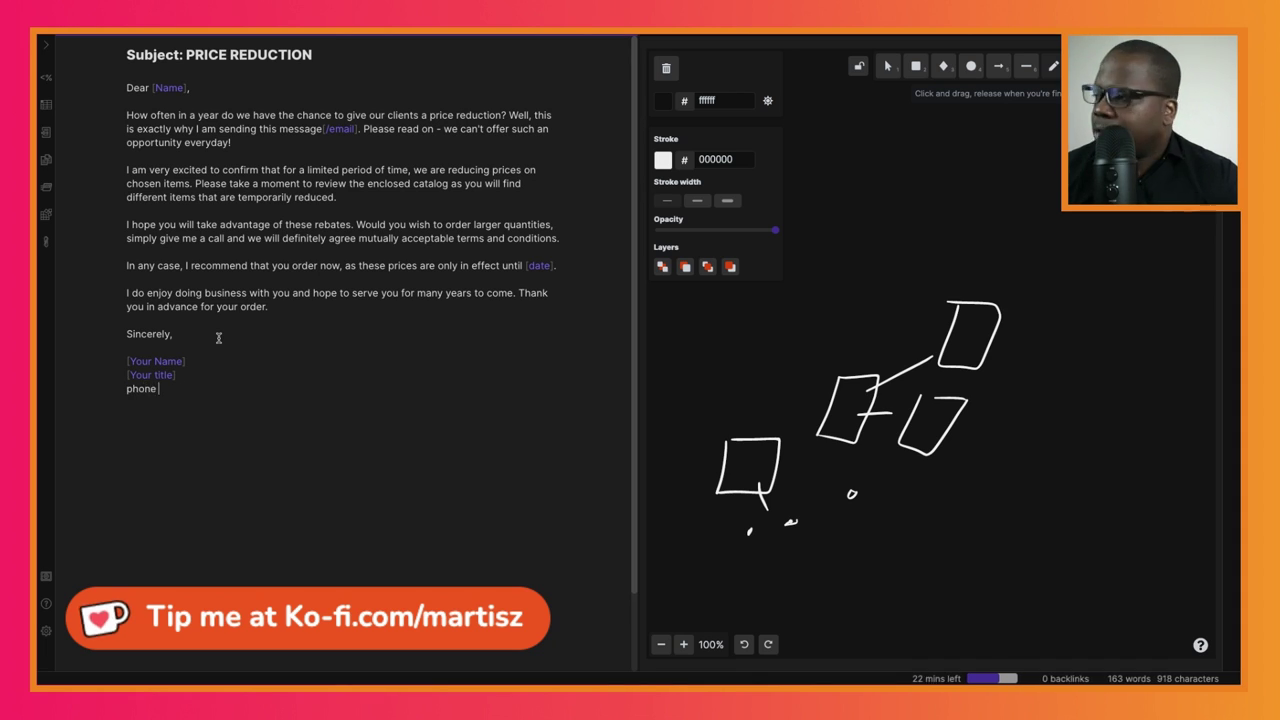
{"action": "type", "text": "number"}
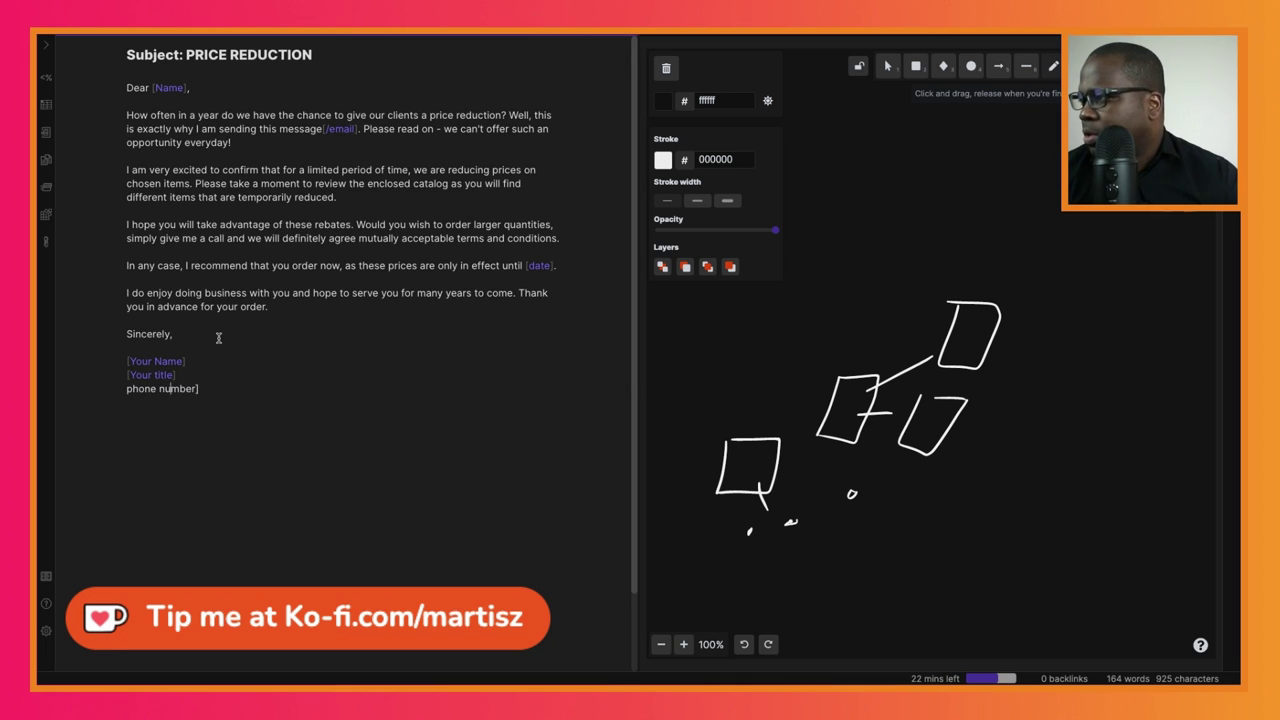
{"action": "key", "text": "BackSpace"}
{"action": "left_click", "coordinate": [127, 388]}
{"action": "type", "text": "[P"}
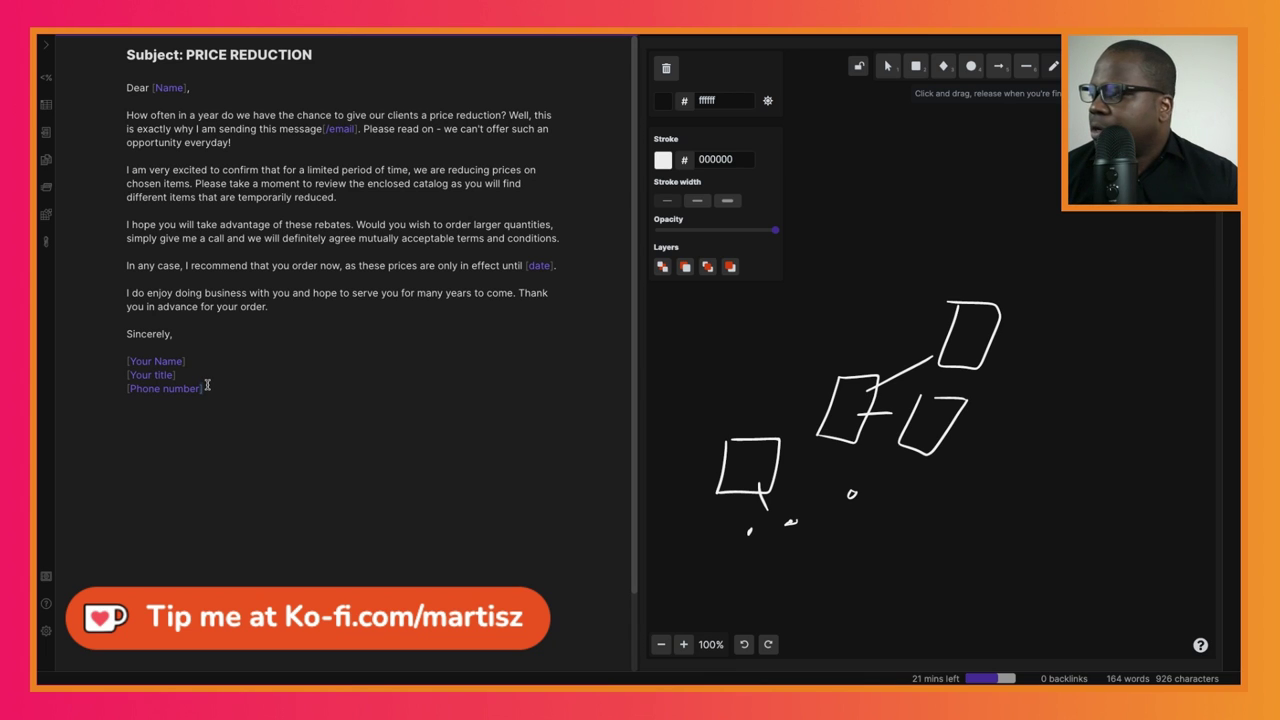
{"action": "type", "text": "[["}
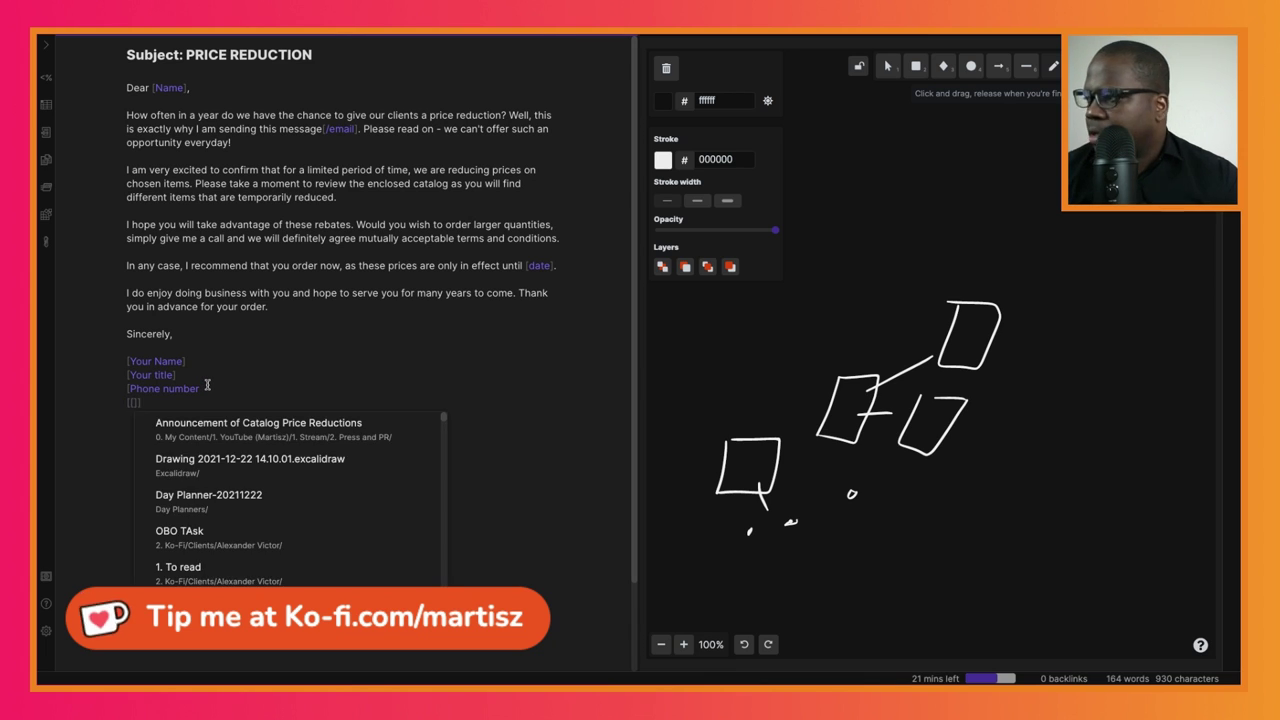
{"action": "type", "text": "Em"}
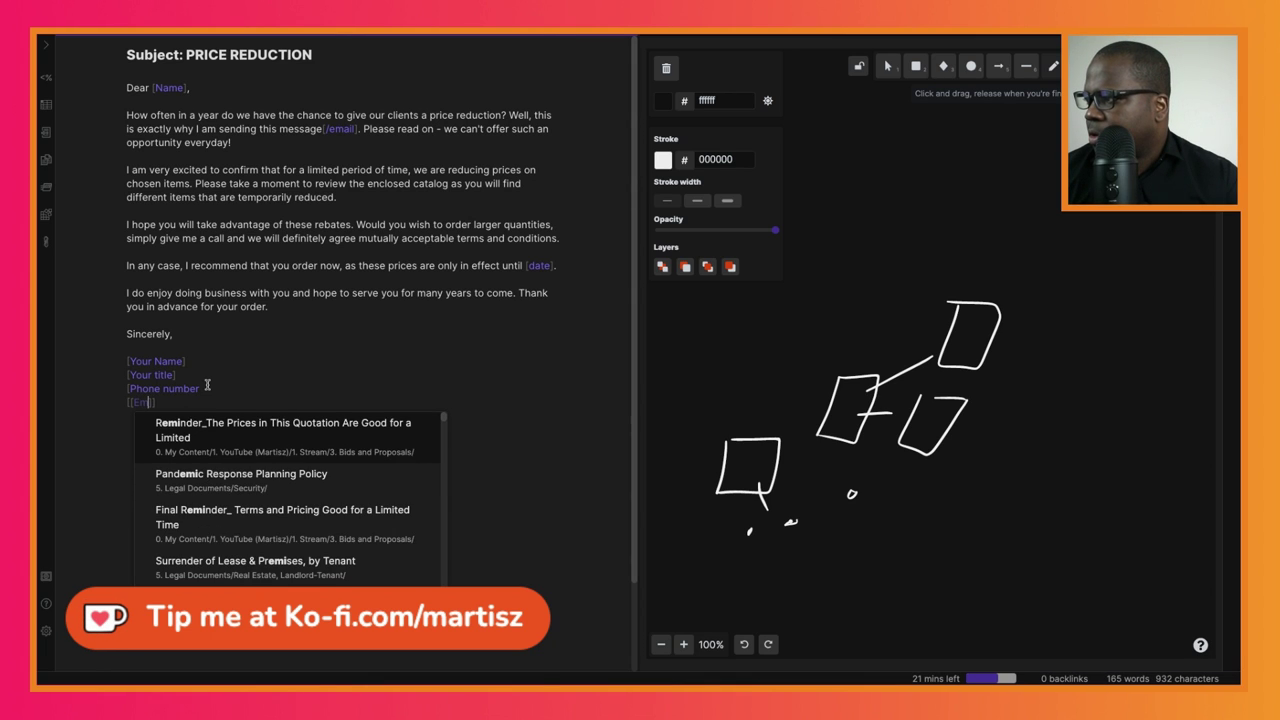
{"action": "type", "text": "ail"}
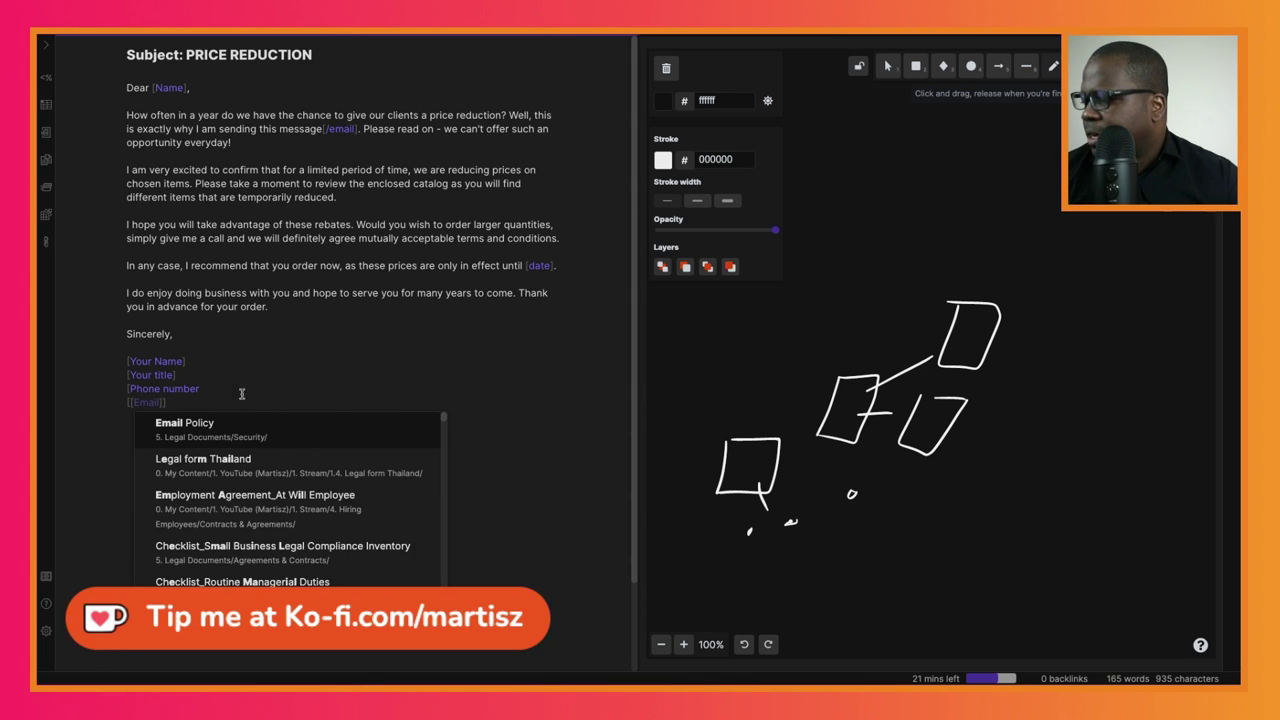
{"action": "left_click", "coordinate": [190, 409]}
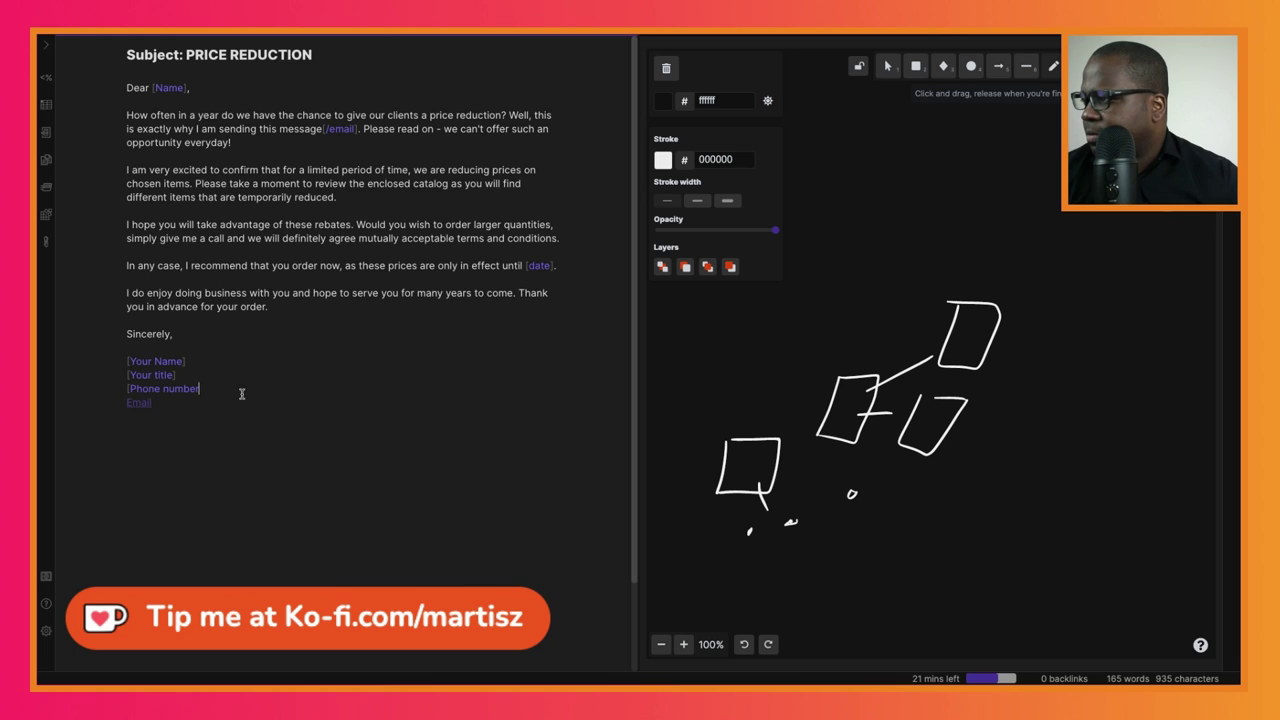
{"action": "left_click", "coordinate": [187, 402]}
{"action": "key", "text": "BackSpace"}
{"action": "key", "text": "BackSpace"}
{"action": "key", "text": "BackSpace"}
{"action": "key", "text": "BackSpace"}
{"action": "key", "text": "BackSpace"}
{"action": "key", "text": "BackSpace"}
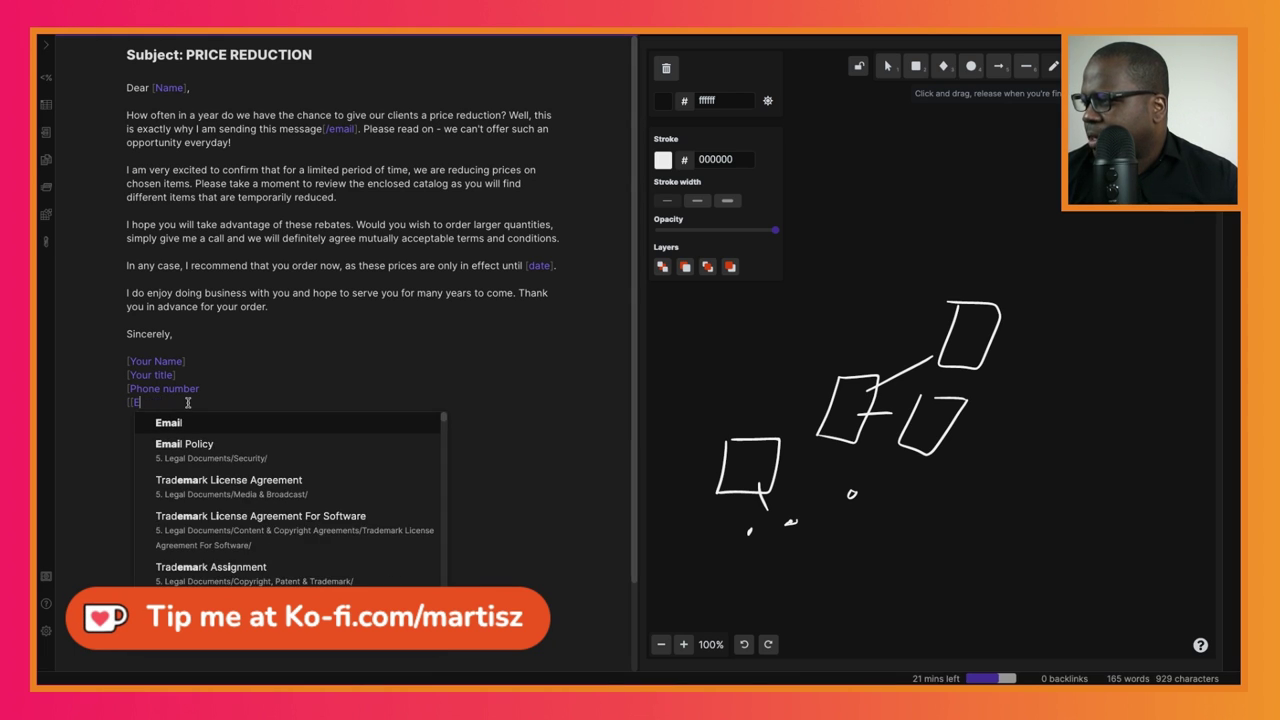
{"action": "key", "text": "BackSpace"}
{"action": "key", "text": "BackSpace"}
{"action": "key", "text": "BackSpace"}
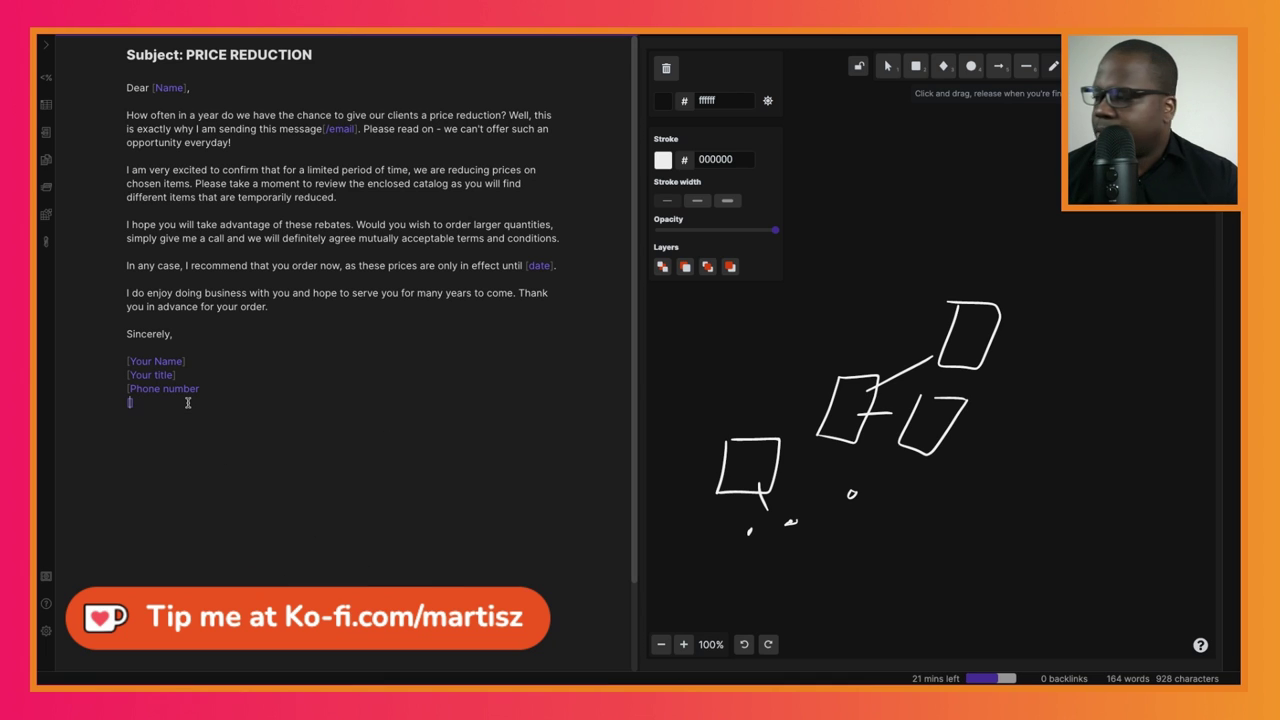
{"action": "type", "text": "[Email"}
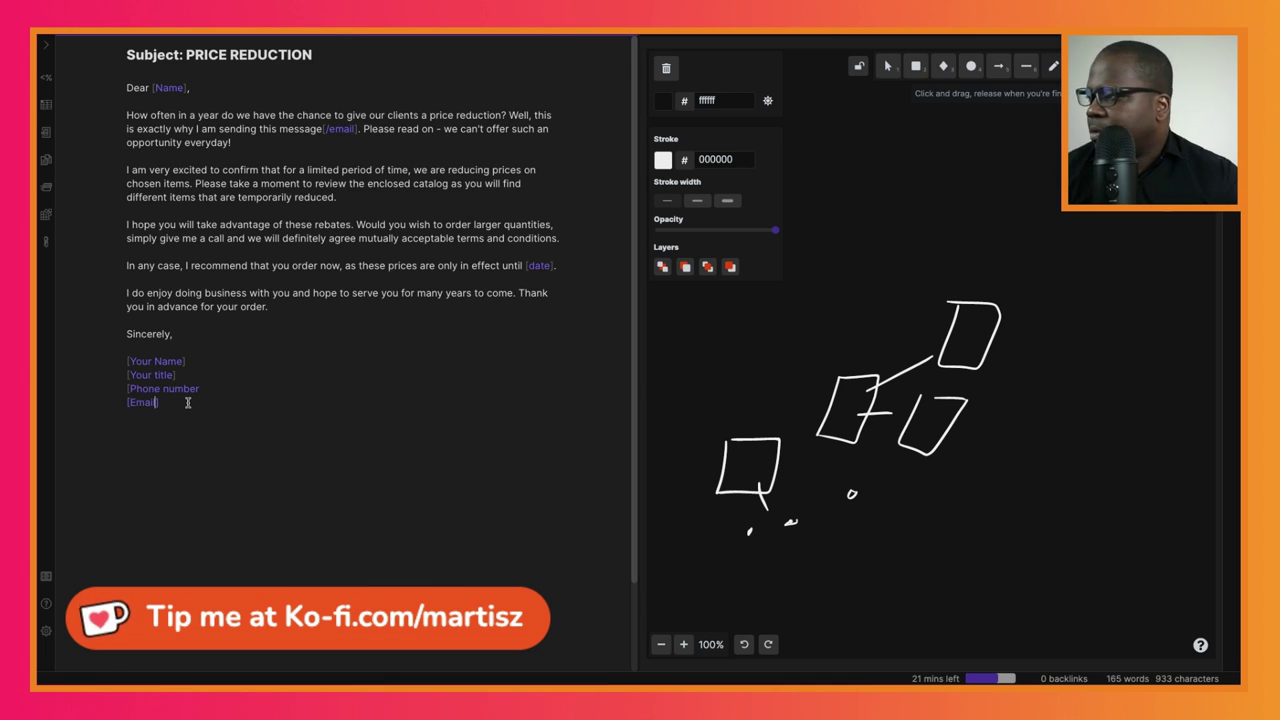
{"action": "key", "text": "Return"}
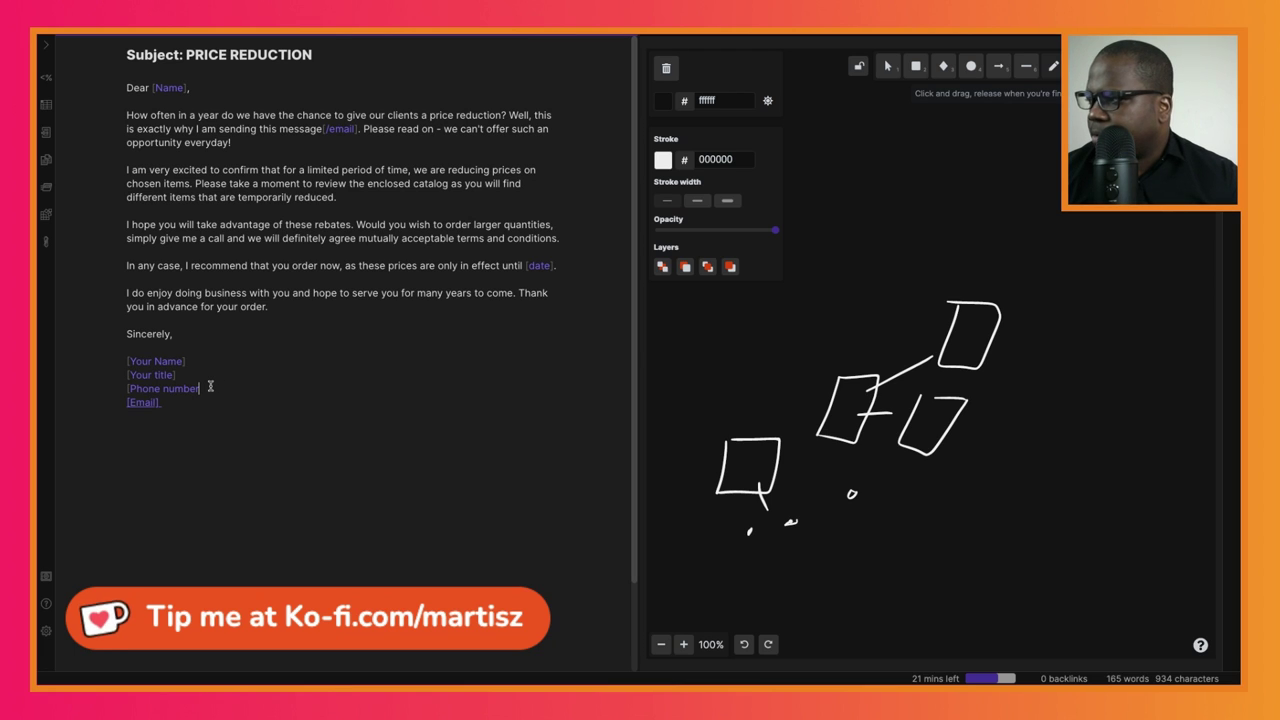
{"action": "left_click", "coordinate": [210, 386]}
{"action": "type", "text": "]"}
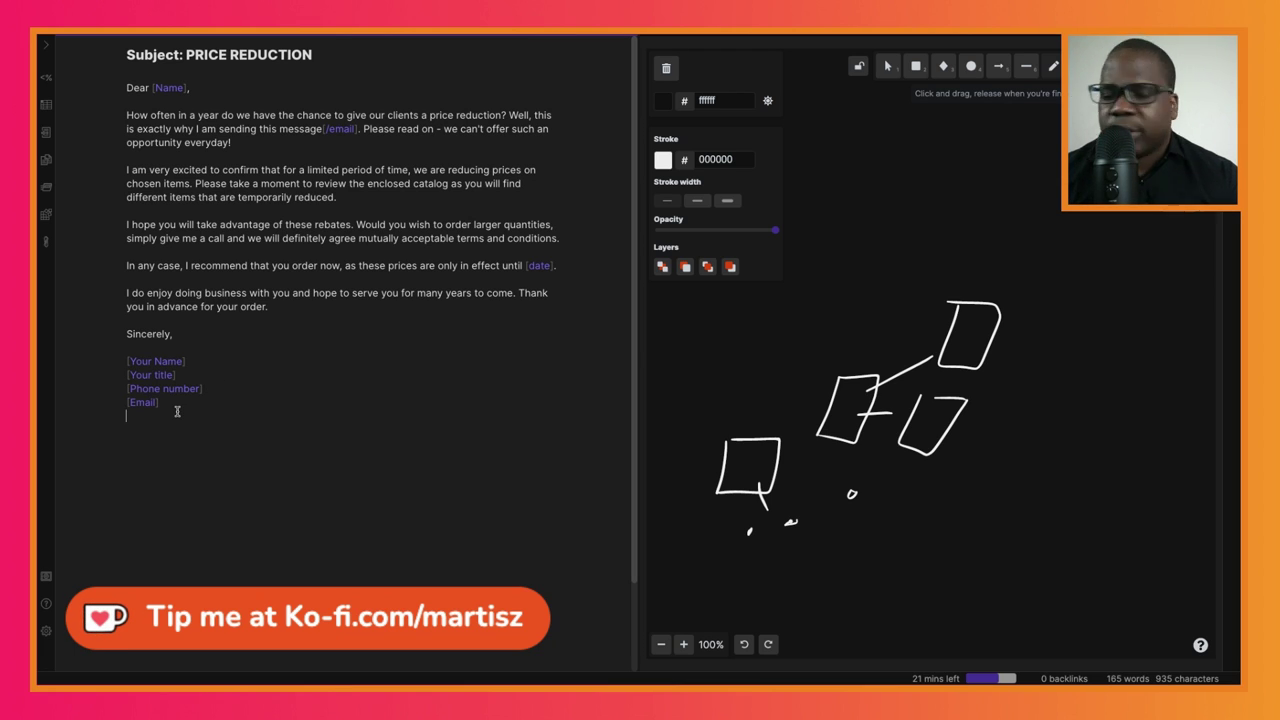
{"action": "left_click", "coordinate": [177, 411]}
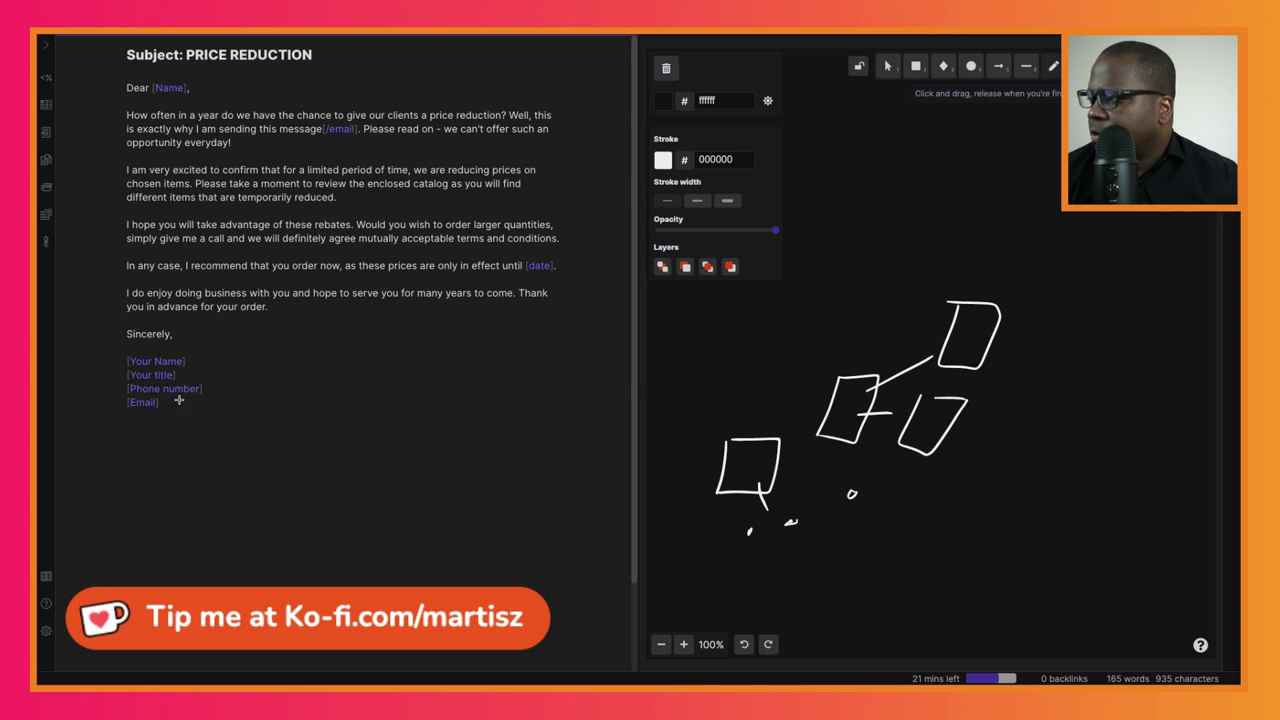
{"action": "key", "text": "shift+Up"}
{"action": "key", "text": "shift+Up"}
{"action": "key", "text": "shift+Up"}
{"action": "key", "text": "shift+Home"}
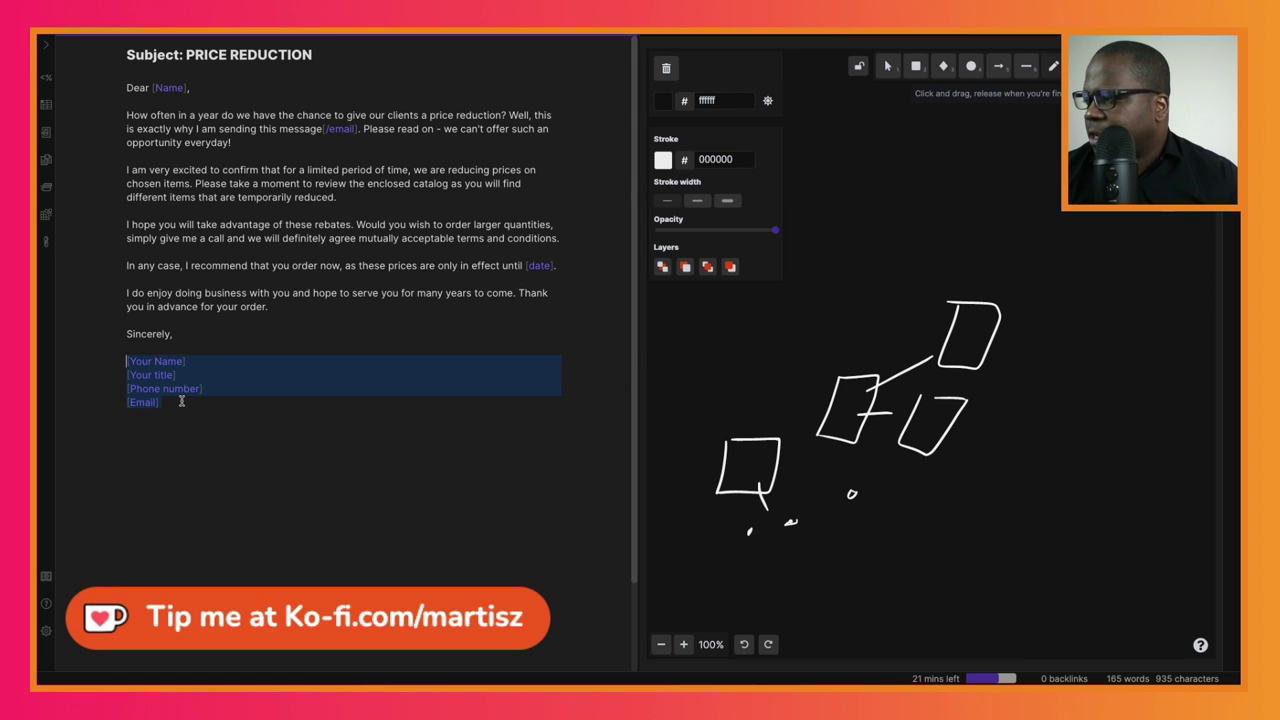
{"action": "left_click", "coordinate": [219, 465]}
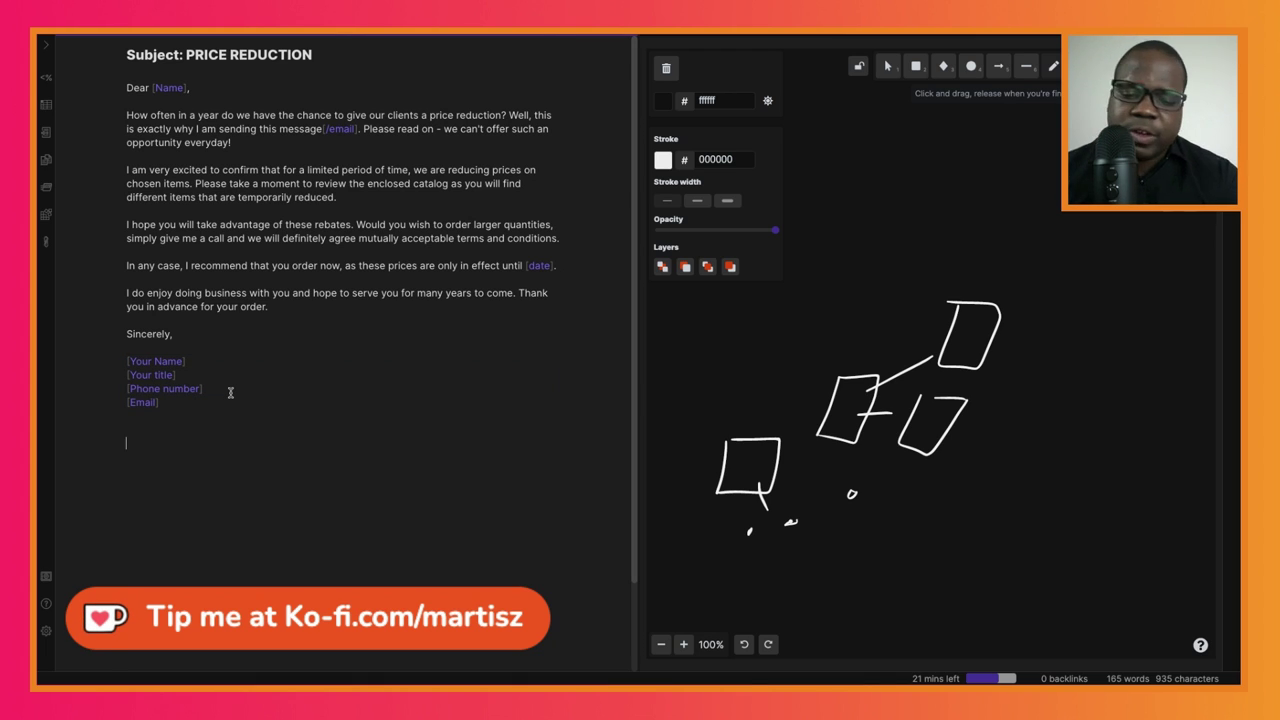
{"action": "type", "text": "www.martisz"}
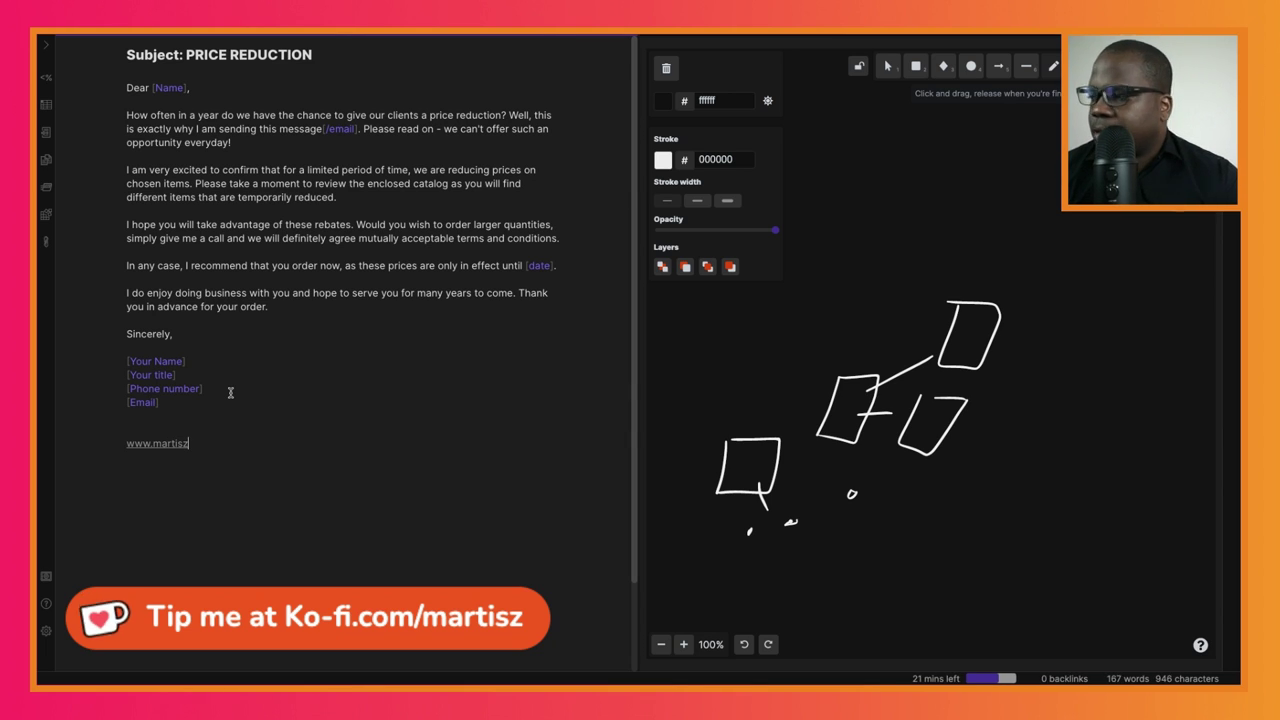
{"action": "type", "text": ".bio.link"}
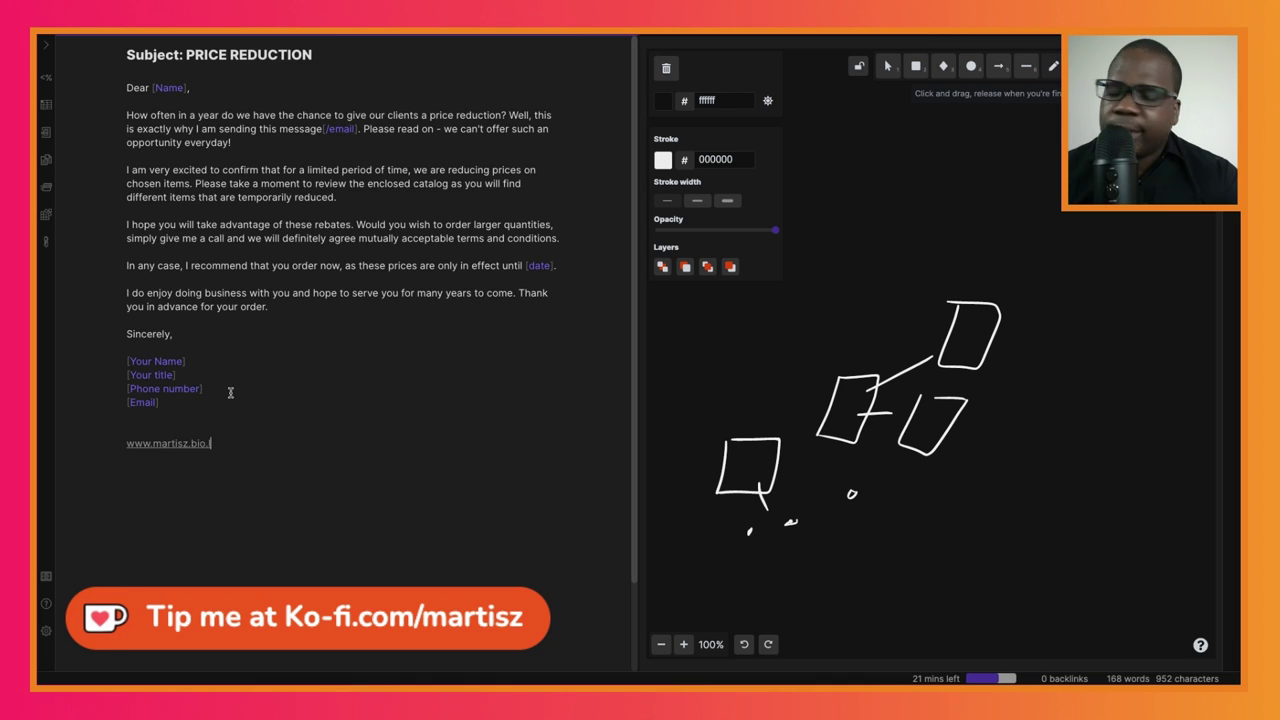
{"action": "type", "text": "."}
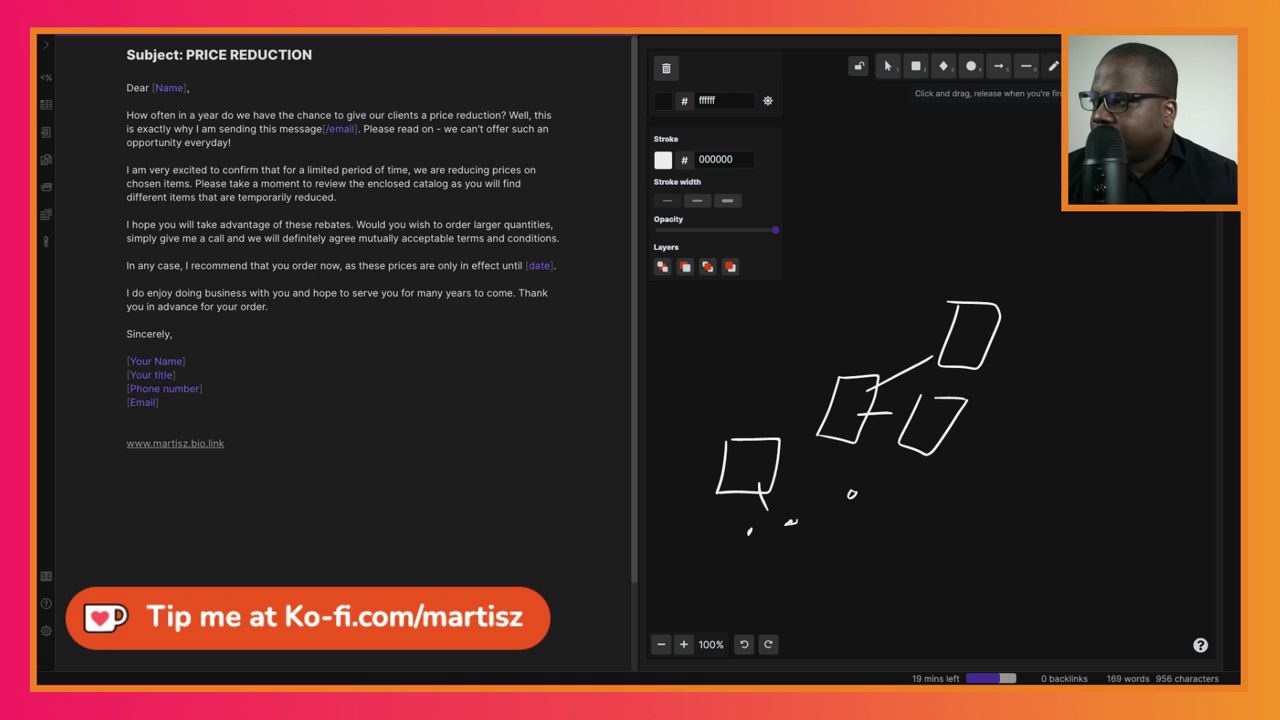
{"action": "left_click", "coordinate": [255, 450]}
{"action": "key", "text": "shift+Up"}
{"action": "key", "text": "shift+Up"}
{"action": "key", "text": "shift+Up"}
{"action": "key", "text": "shift+Up"}
{"action": "key", "text": "shift+Up"}
{"action": "key", "text": "shift+Up"}
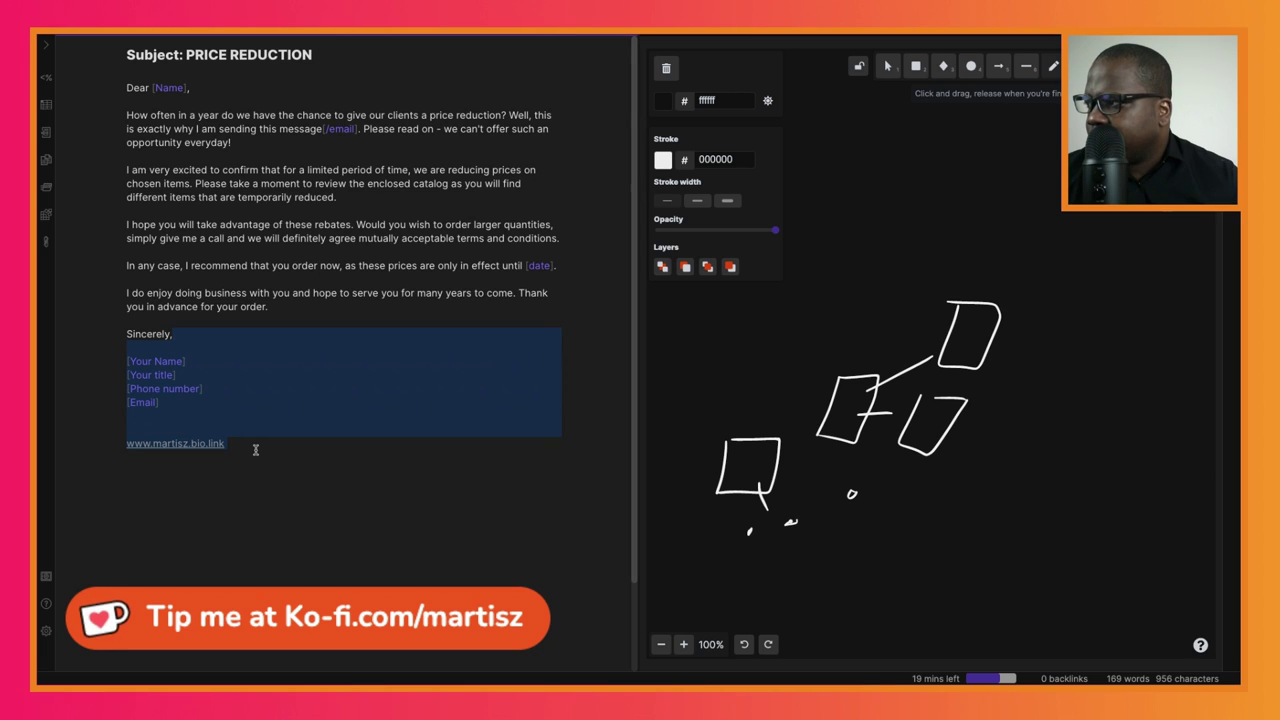
{"action": "key", "text": "shift+Down"}
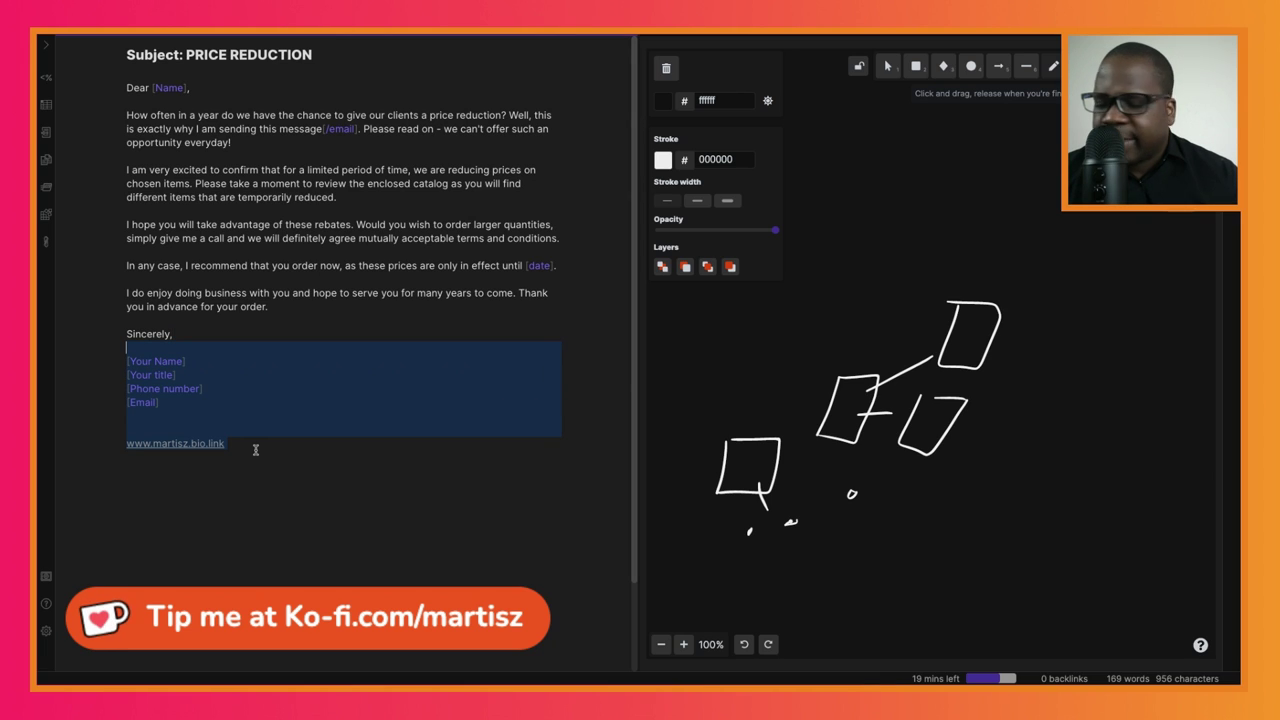
{"action": "left_click", "coordinate": [212, 309]}
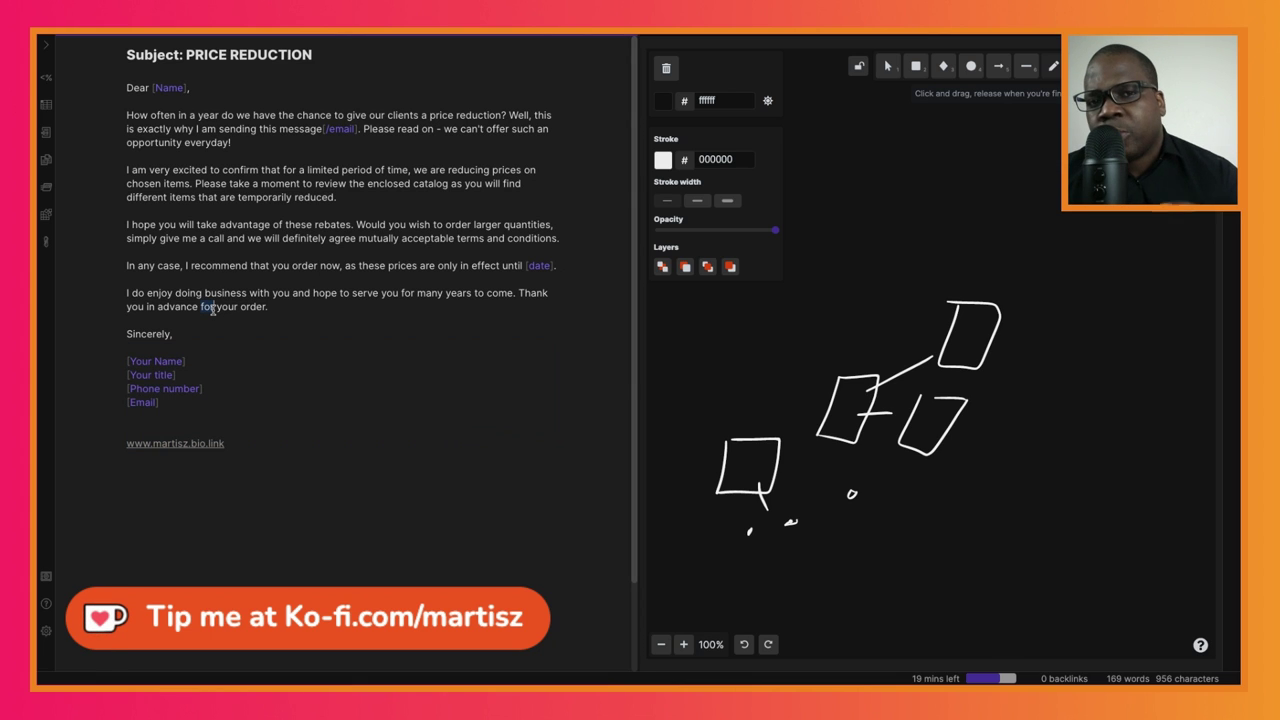